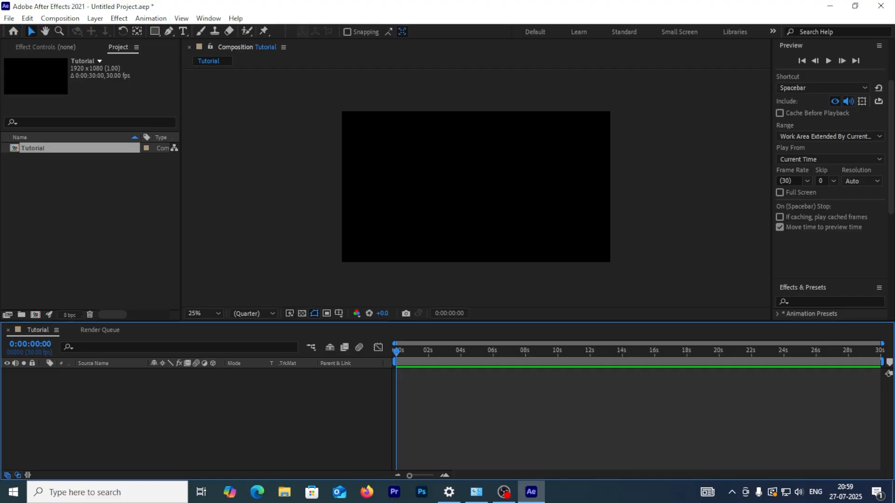
Step: Create a text layer reading "Hello Guys" in the Tutorial composition
{"action": "left_click", "coordinate": [183, 32]}
{"action": "left_click", "coordinate": [410, 189]}
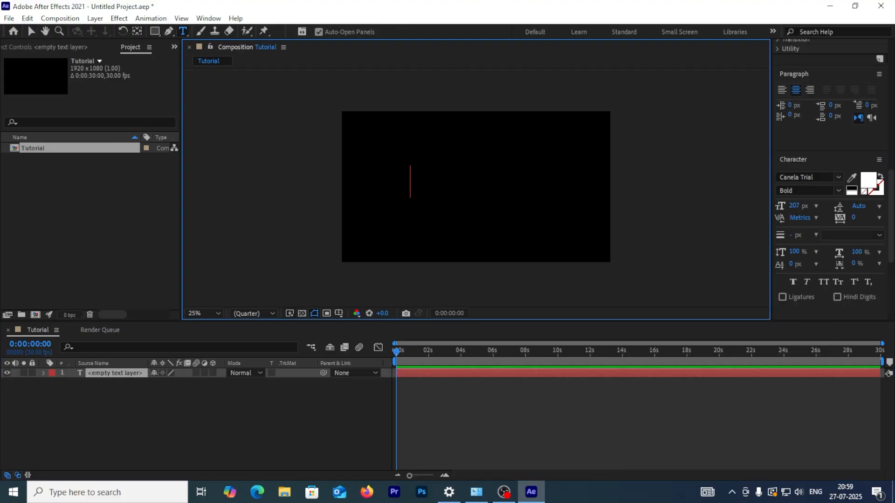
{"action": "type", "text": "Hello"}
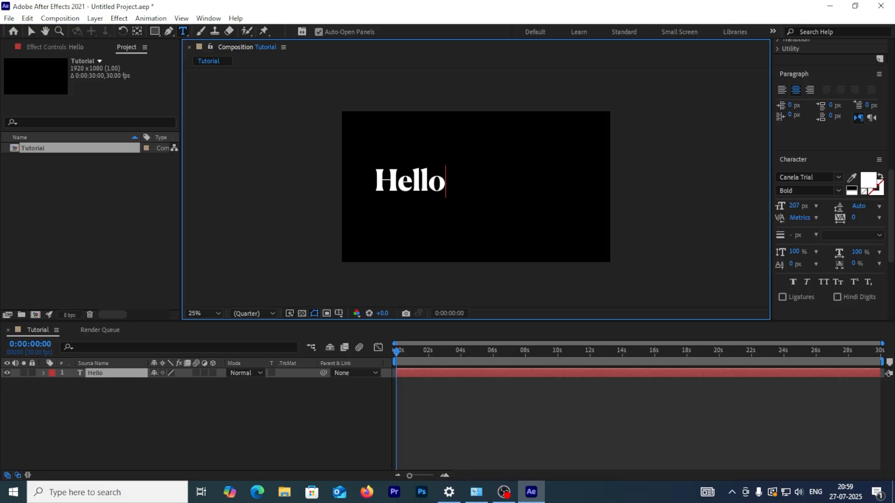
{"action": "type", "text": " Guys"}
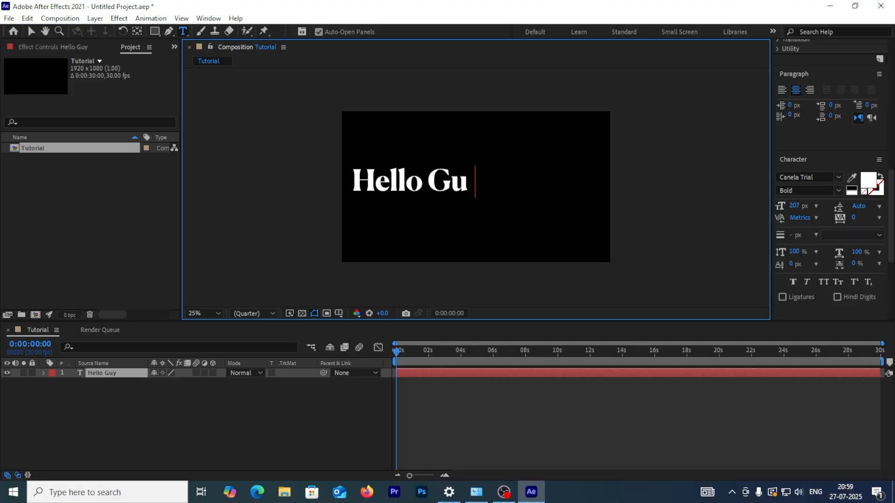
{"action": "key", "text": "Escape"}
Step: Set the text's font to Poppins SemiBold and center its paragraph alignment
{"action": "left_click", "coordinate": [826, 177]}
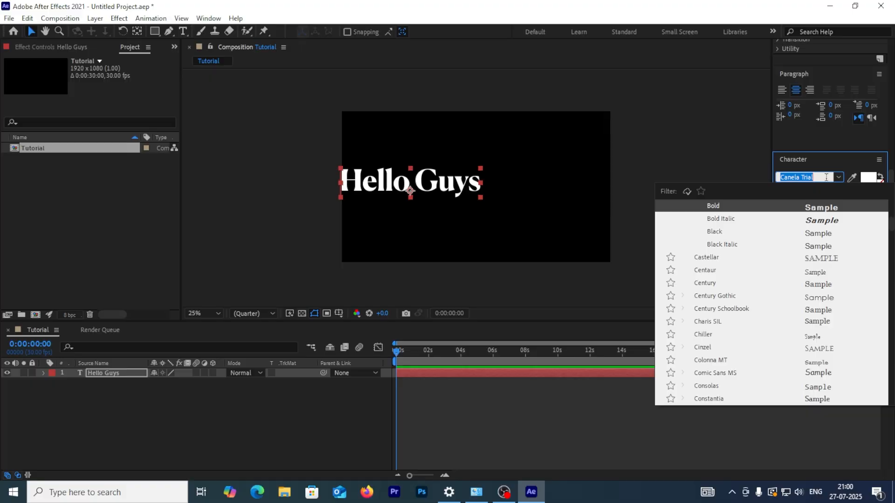
{"action": "type", "text": "pop"}
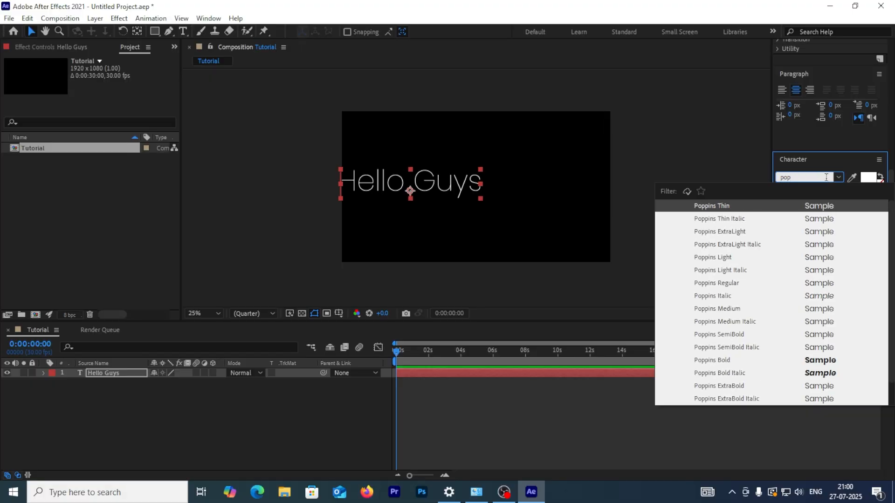
{"action": "left_click", "coordinate": [821, 335]}
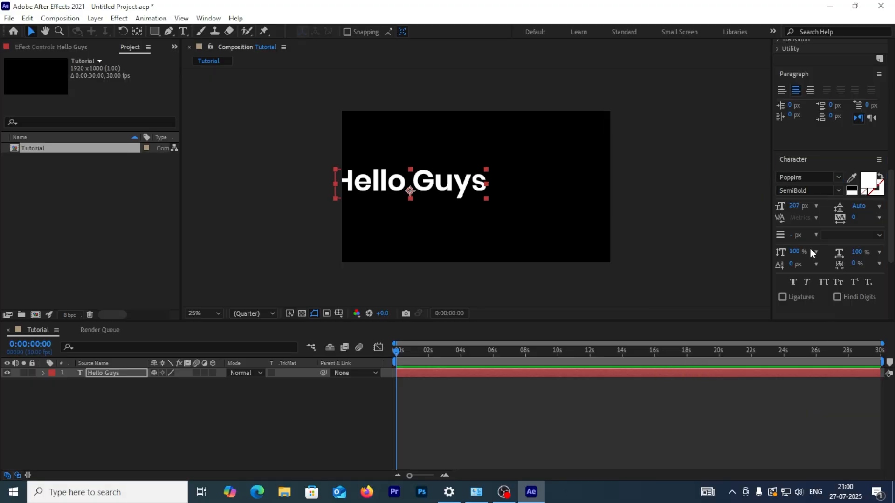
{"action": "left_click", "coordinate": [795, 92]}
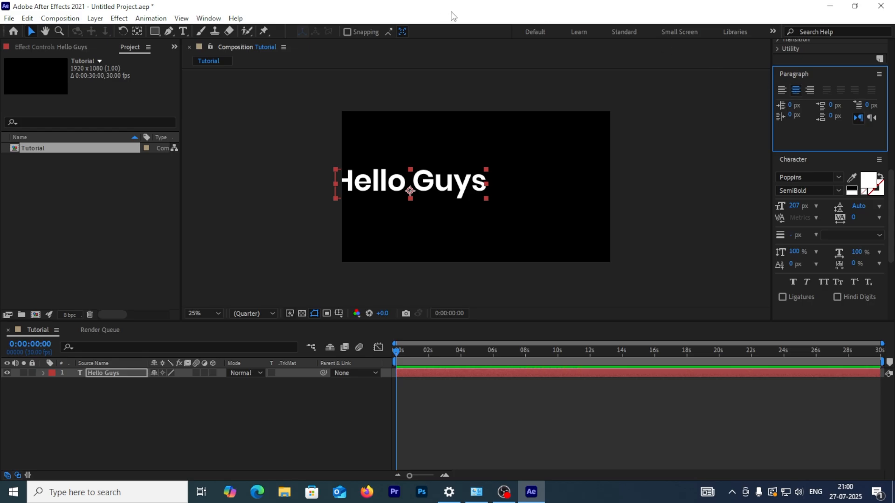
Step: Align the text layer to the horizontal and vertical center of the composition
{"action": "left_click", "coordinate": [211, 19]}
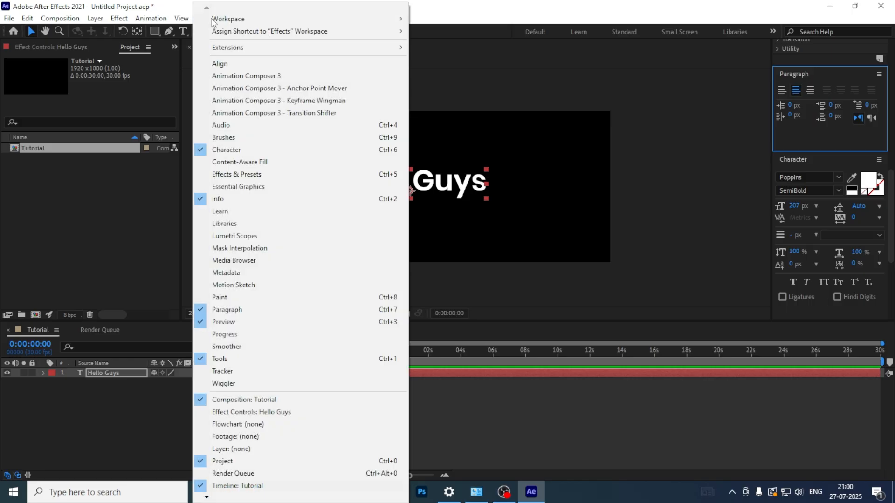
{"action": "left_click", "coordinate": [233, 64]}
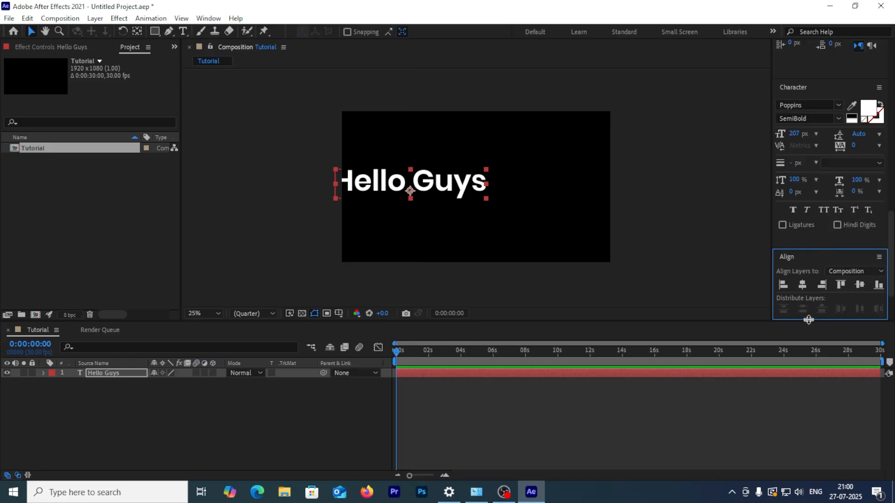
{"action": "left_click", "coordinate": [802, 285]}
{"action": "left_click", "coordinate": [859, 284]}
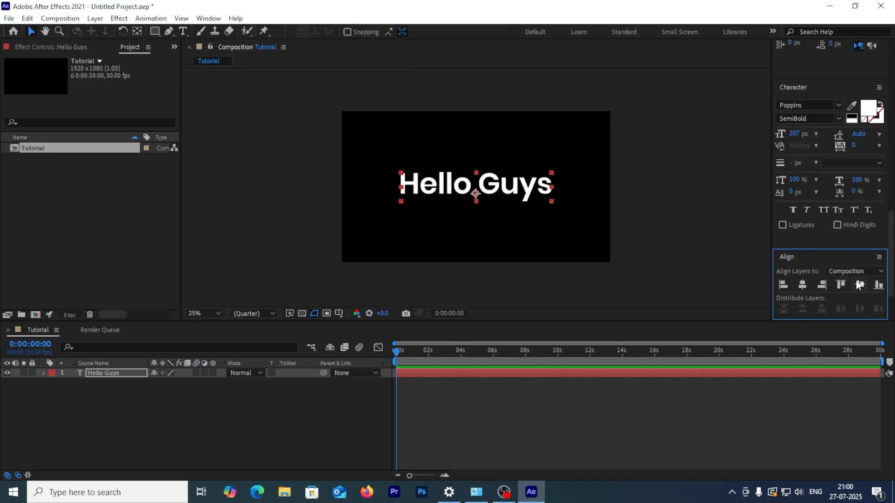
{"action": "left_click", "coordinate": [286, 415]}
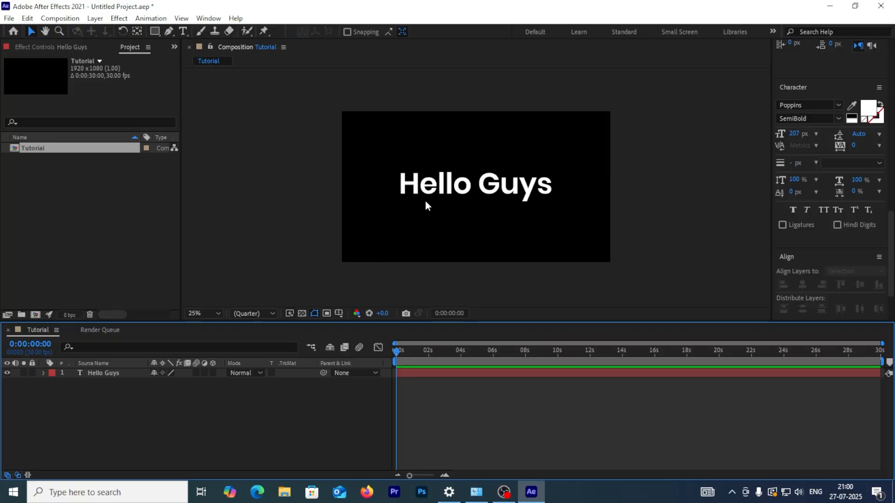
Step: Add a Position text animator to the Hello Guys layer and include an Opacity property in the same animator
{"action": "left_click", "coordinate": [44, 373]}
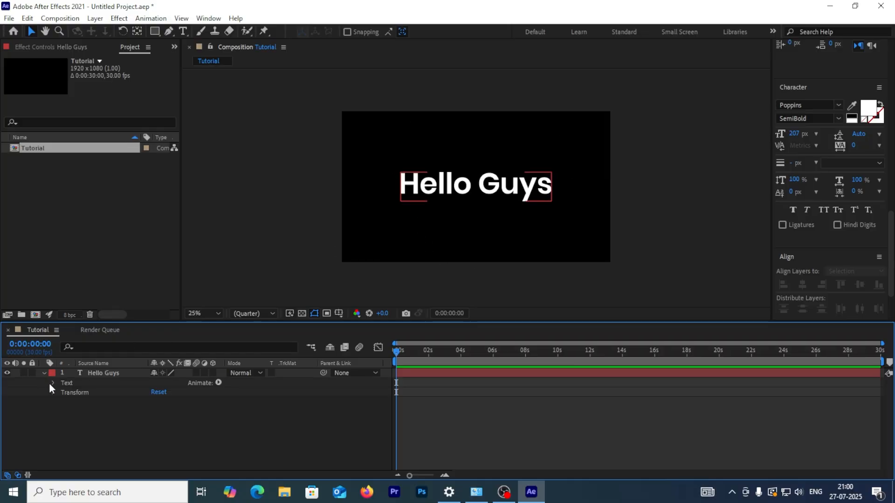
{"action": "left_click", "coordinate": [217, 382]}
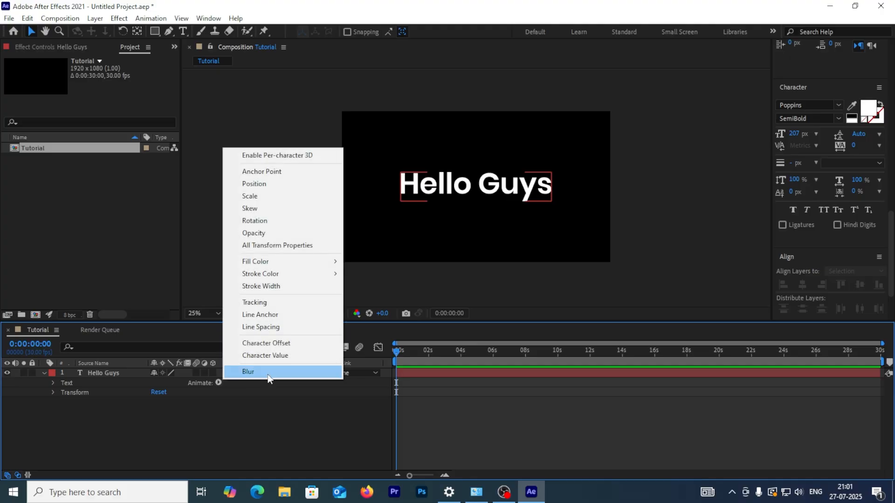
{"action": "left_click", "coordinate": [283, 184]}
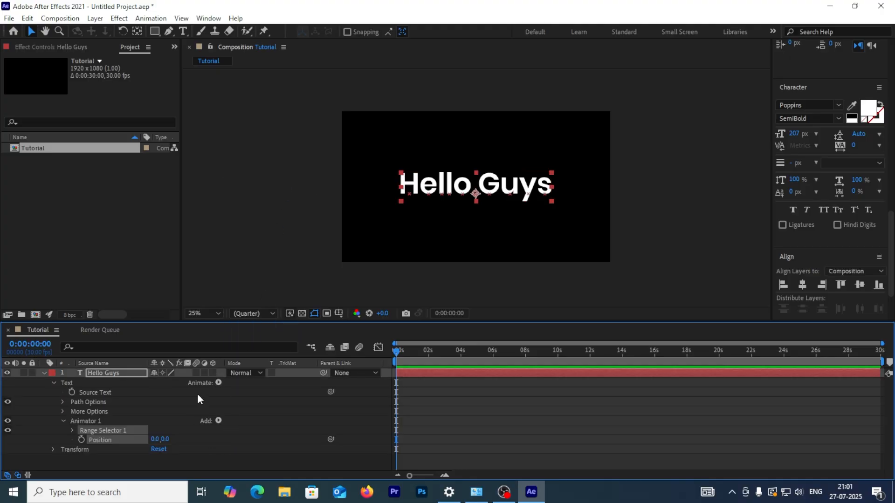
{"action": "left_click", "coordinate": [218, 420]}
{"action": "mouse_move", "coordinate": [239, 424]}
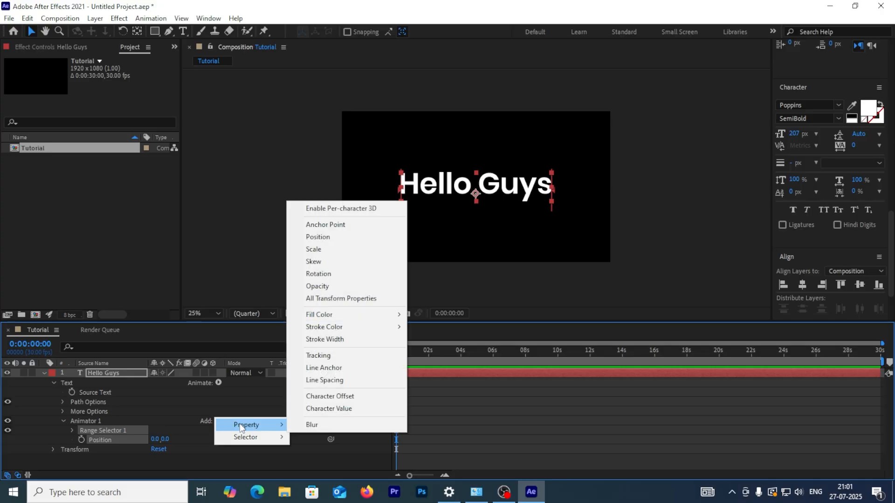
{"action": "left_click", "coordinate": [331, 287]}
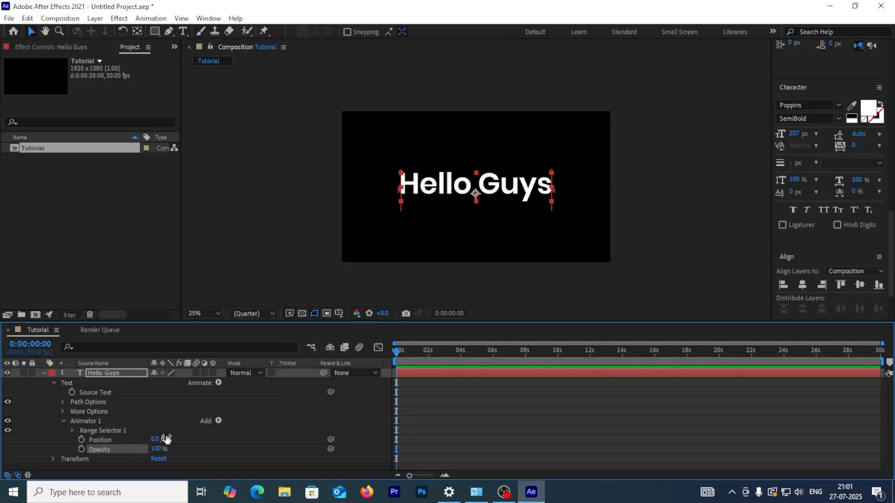
Step: Set the animator's Position to 0, 120 and its Opacity to 0%
{"action": "left_click", "coordinate": [183, 437]}
{"action": "left_click_drag", "start_coordinate": [164, 439], "coordinate": [226, 433]}
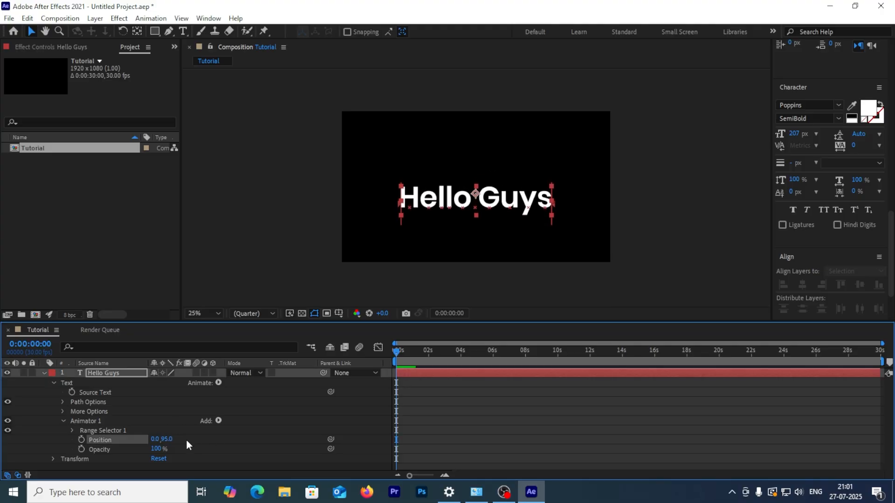
{"action": "left_click", "coordinate": [170, 439]}
{"action": "type", "text": "1"}
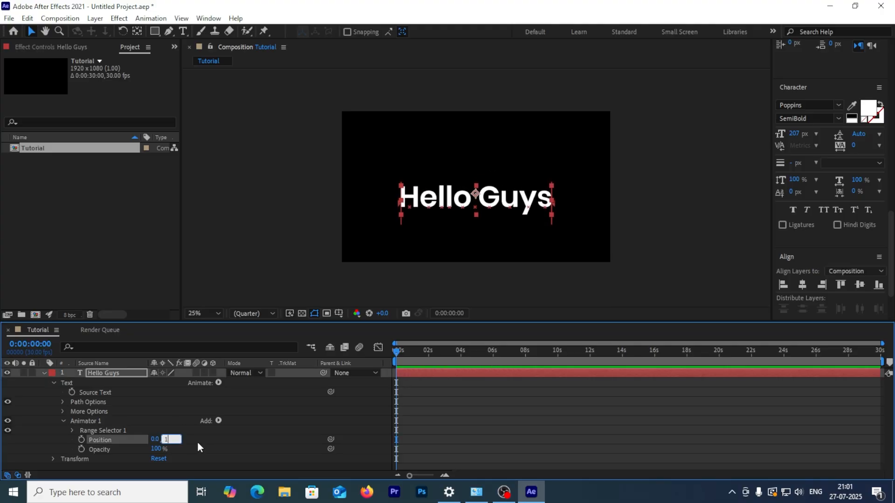
{"action": "type", "text": "20"}
{"action": "left_click", "coordinate": [202, 438]}
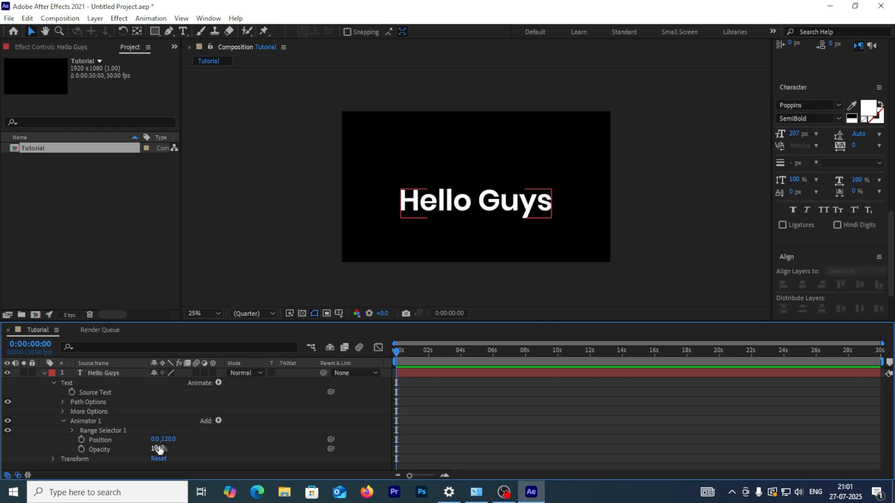
{"action": "left_click_drag", "start_coordinate": [160, 450], "coordinate": [98, 460]}
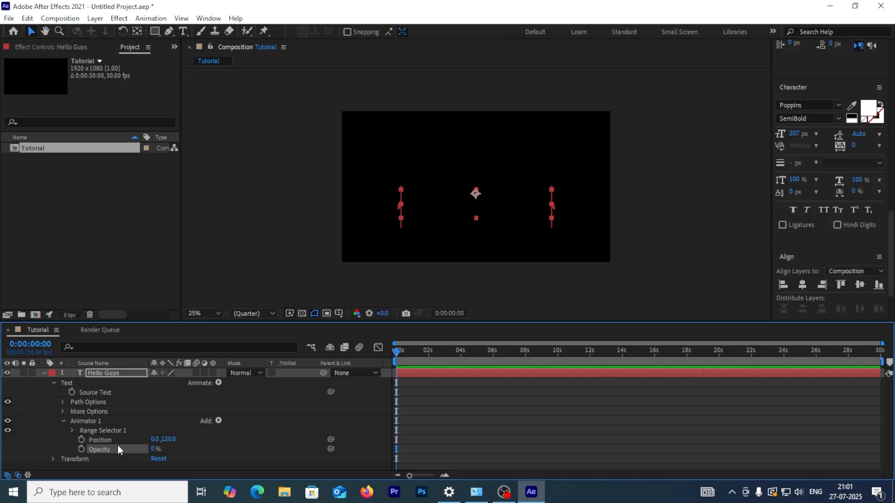
Step: Keyframe the Range Selector's Offset at -100% at 0:00:00:00 and at 100% at 0:00:01:29
{"action": "left_click", "coordinate": [72, 430]}
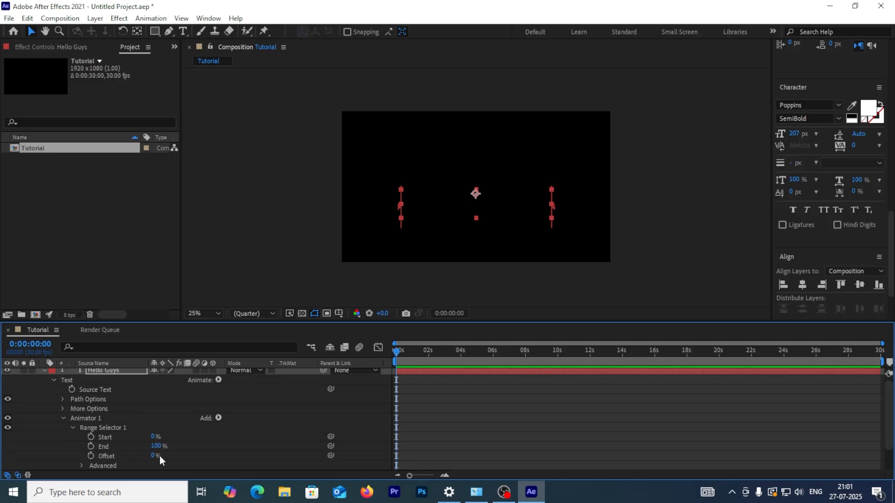
{"action": "left_click", "coordinate": [92, 456]}
{"action": "left_click_drag", "start_coordinate": [154, 457], "coordinate": [112, 457]}
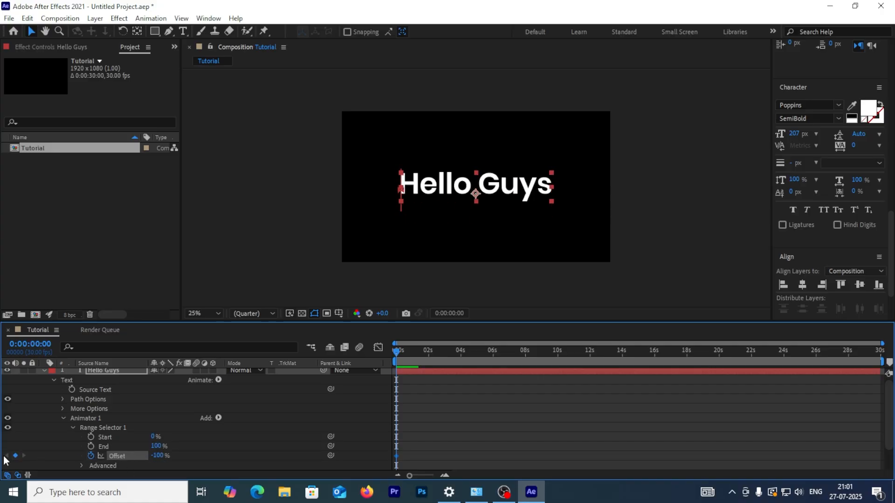
{"action": "left_click_drag", "start_coordinate": [399, 355], "coordinate": [427, 355]}
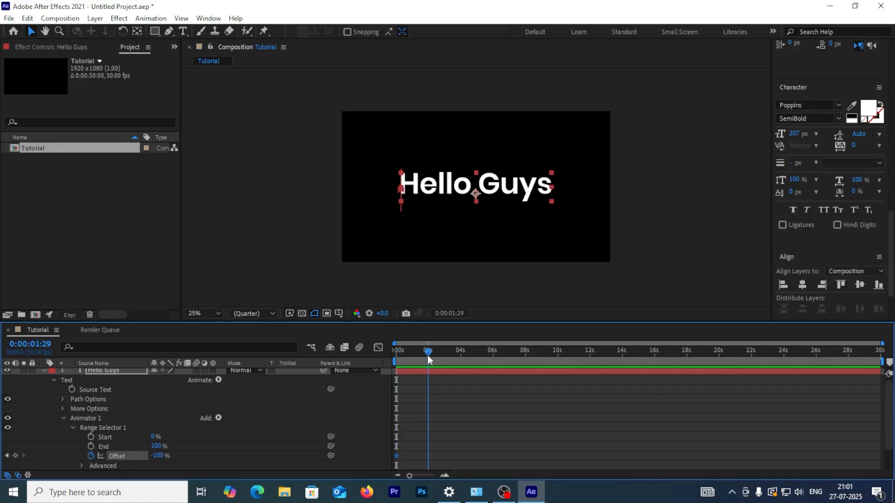
{"action": "left_click_drag", "start_coordinate": [156, 457], "coordinate": [287, 454]}
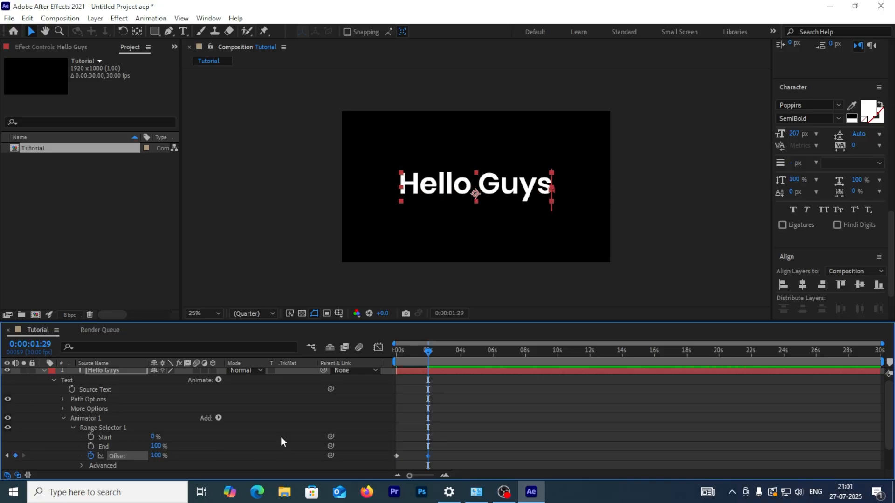
Step: Set the Range Selector's advanced Shape to Ramp Up, with Ease High at 25% and Ease Low at 100%
{"action": "left_click", "coordinate": [81, 466]}
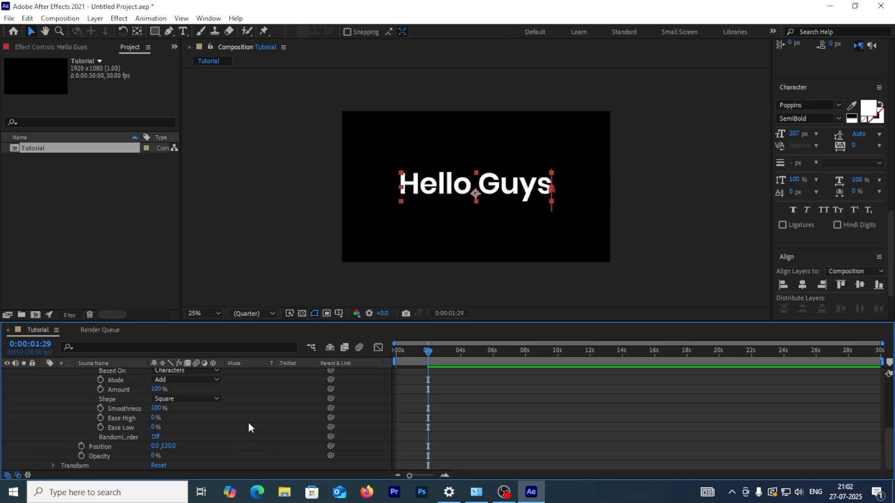
{"action": "left_click", "coordinate": [203, 428]}
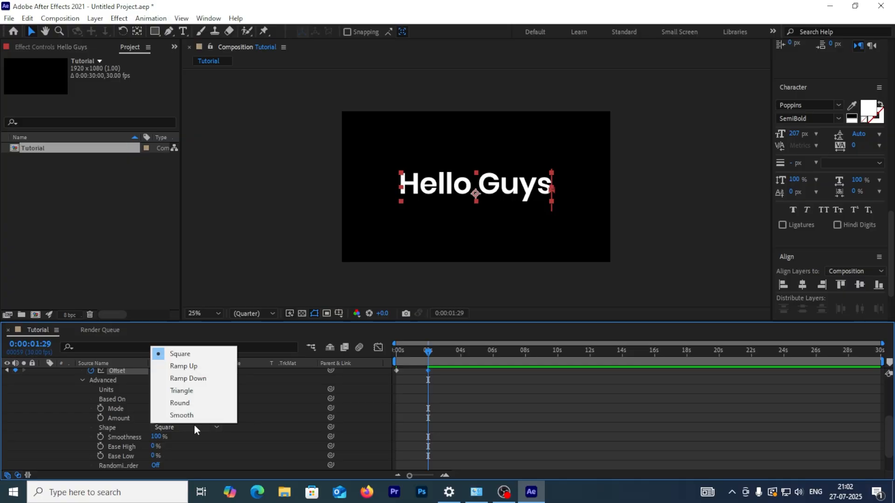
{"action": "left_click", "coordinate": [197, 367]}
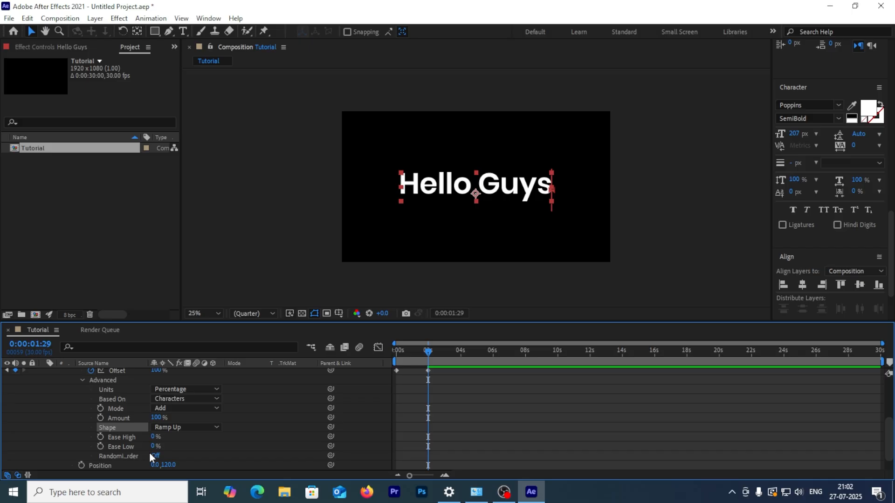
{"action": "left_click", "coordinate": [157, 437]}
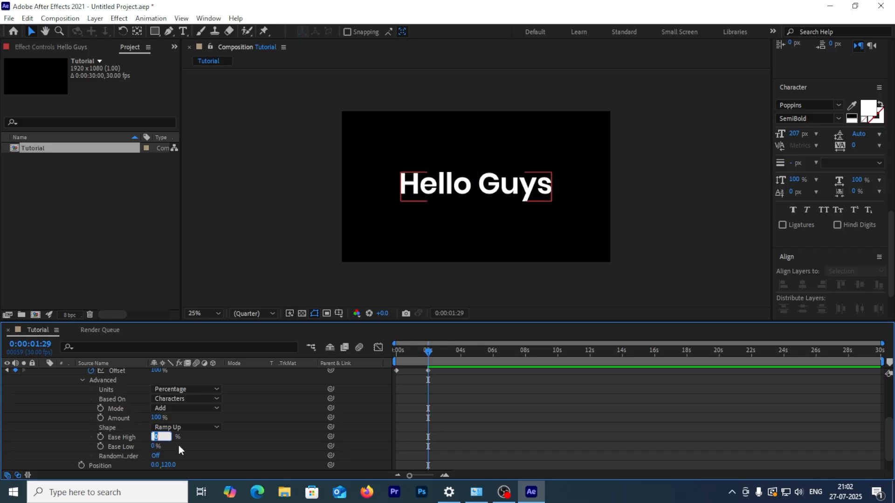
{"action": "type", "text": "25"}
{"action": "left_click", "coordinate": [153, 448]}
{"action": "type", "text": "100"}
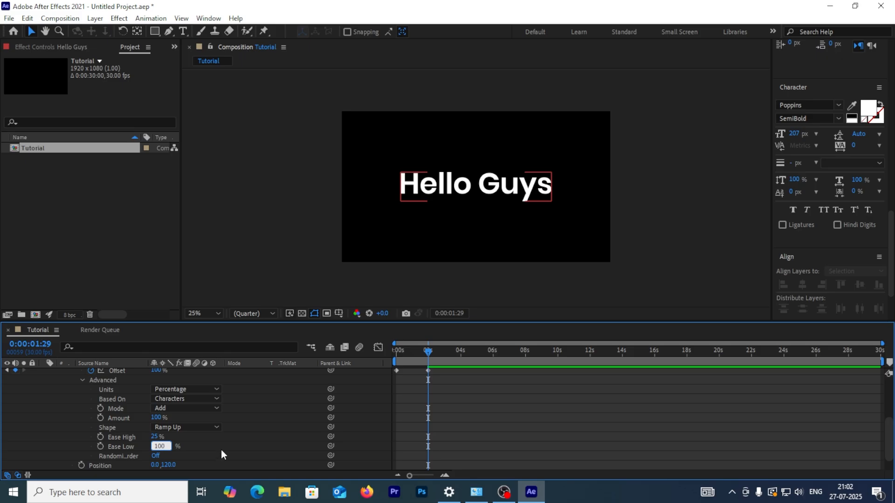
{"action": "key", "text": "Return"}
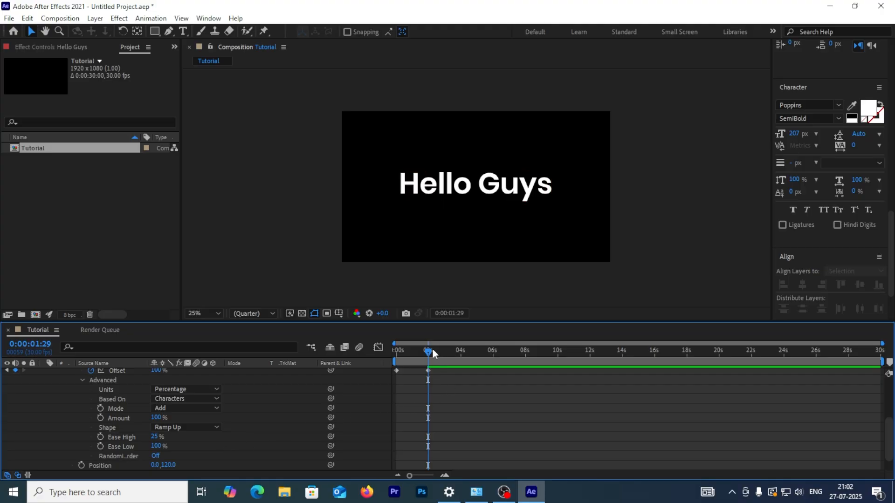
Step: Preview the text animation from the start of the composition and return to the first frame
{"action": "left_click_drag", "start_coordinate": [428, 350], "coordinate": [376, 359]}
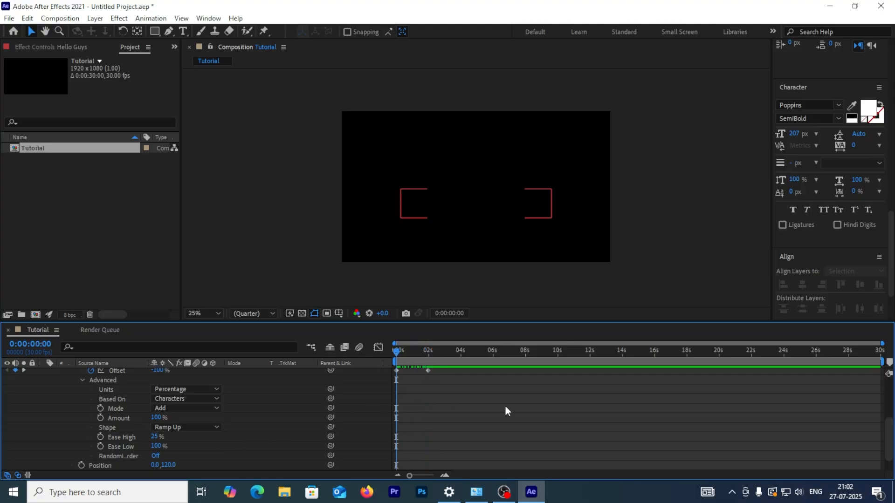
{"action": "key", "text": "space"}
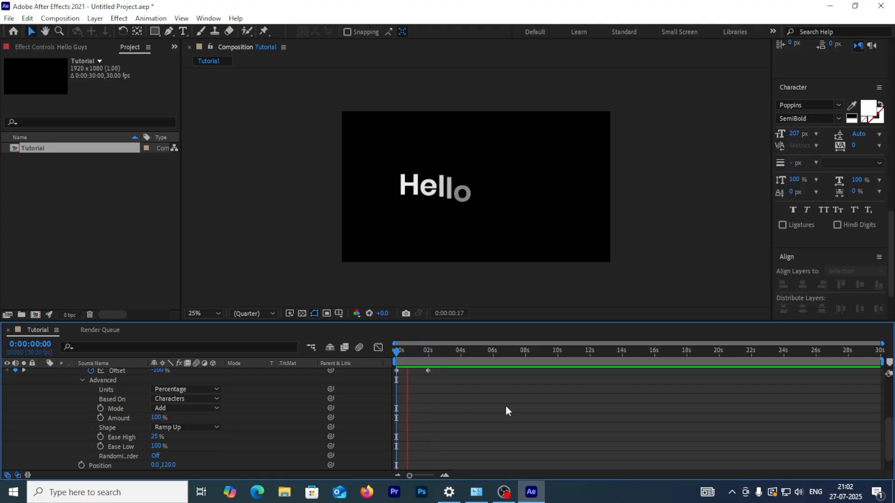
{"action": "key", "text": "space"}
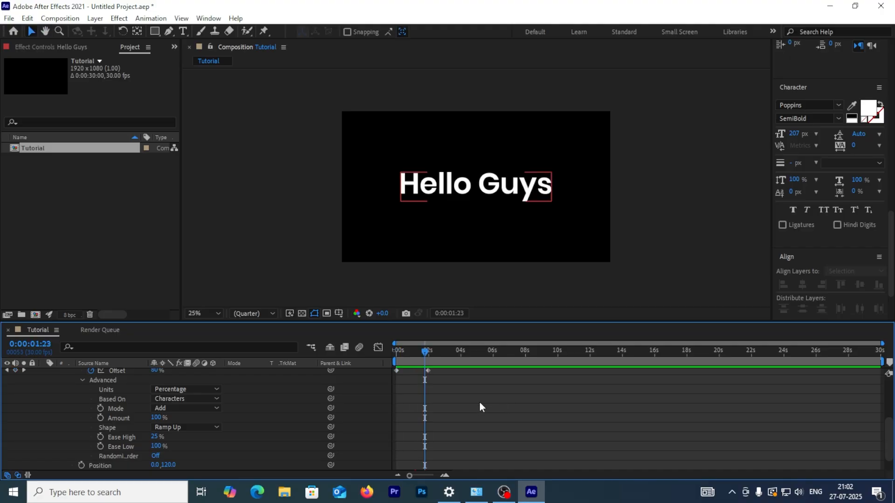
{"action": "left_click_drag", "start_coordinate": [479, 401], "coordinate": [379, 356]}
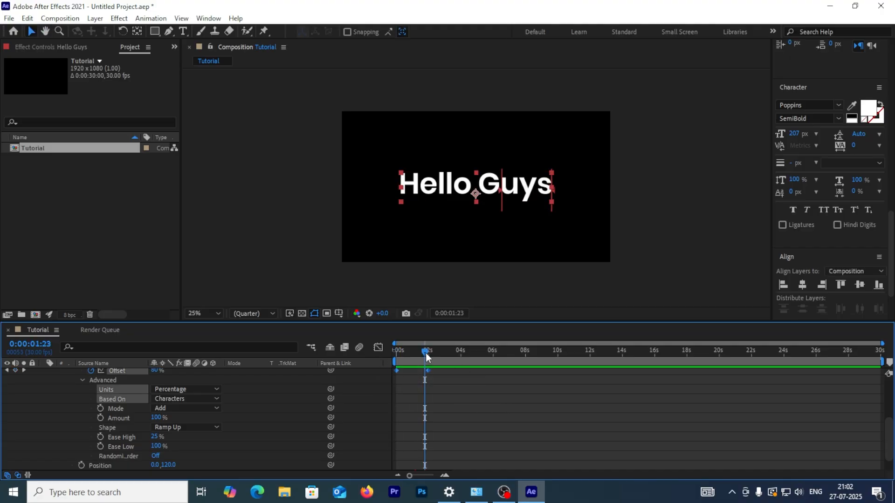
{"action": "key", "text": "Home"}
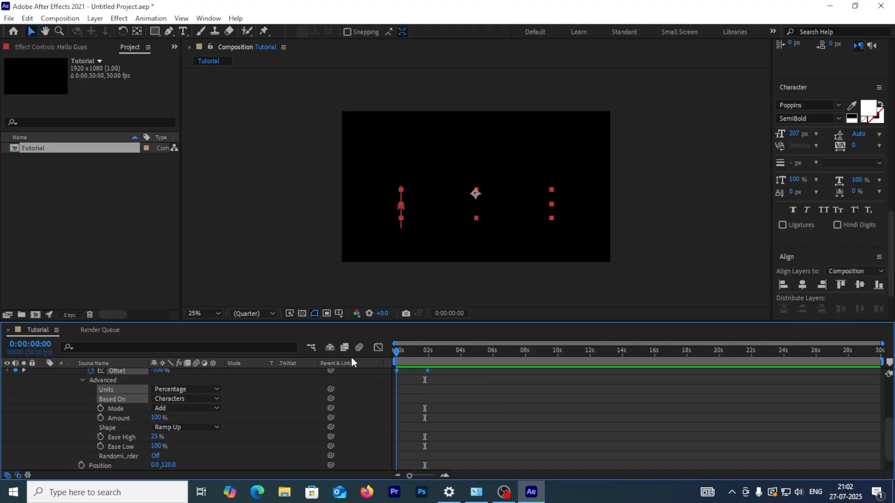
Step: Preview the text animation, move the ending Offset keyframe earlier to about 1.2 seconds, and play the faster version
{"action": "left_click", "coordinate": [497, 407]}
{"action": "key", "text": "space"}
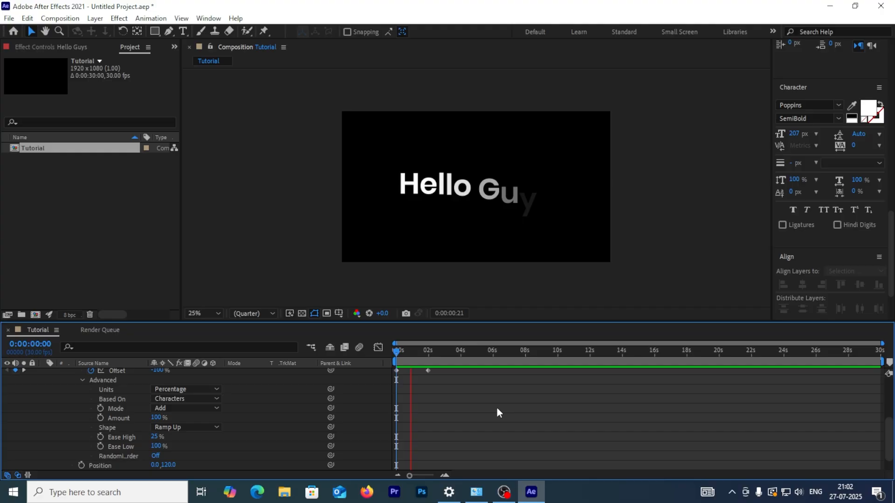
{"action": "key", "text": "space"}
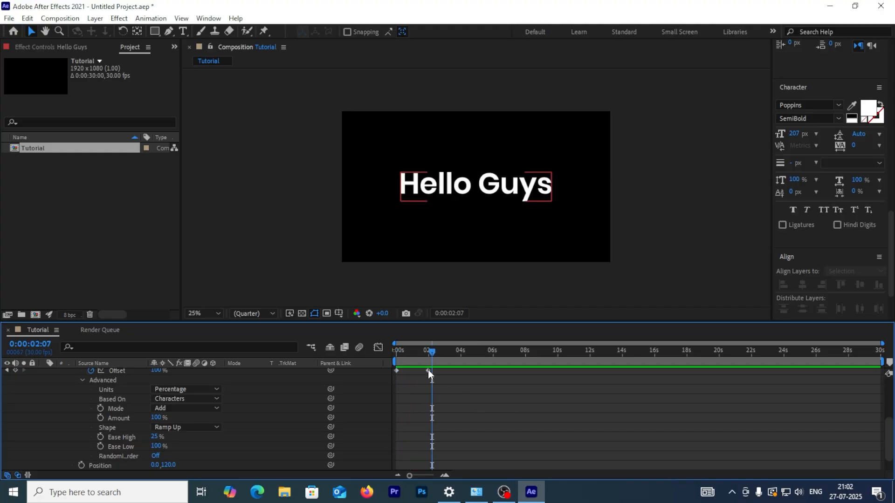
{"action": "left_click_drag", "start_coordinate": [428, 370], "coordinate": [416, 370]}
{"action": "key", "text": "space"}
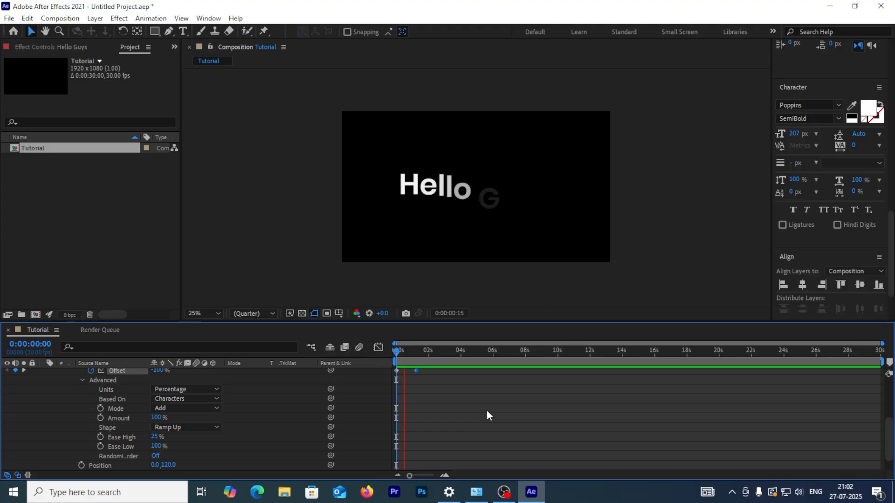
{"action": "key", "text": "space"}
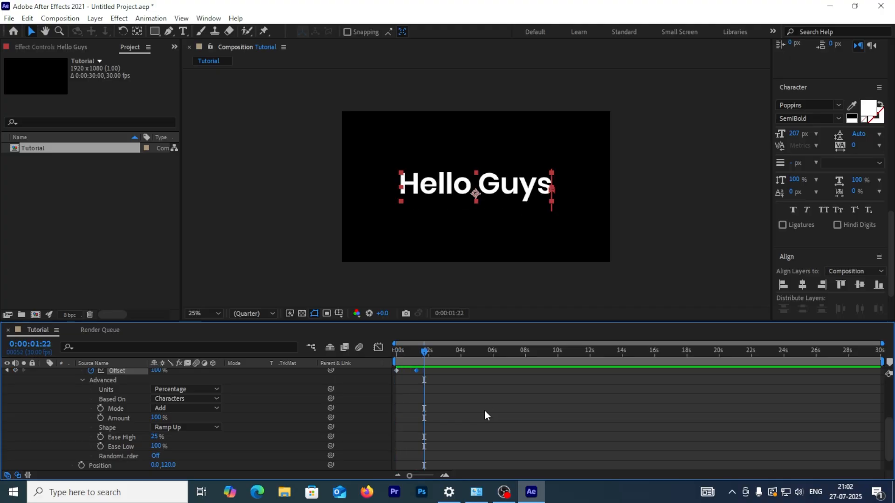
{"action": "left_click", "coordinate": [447, 380]}
{"action": "left_click", "coordinate": [416, 371]}
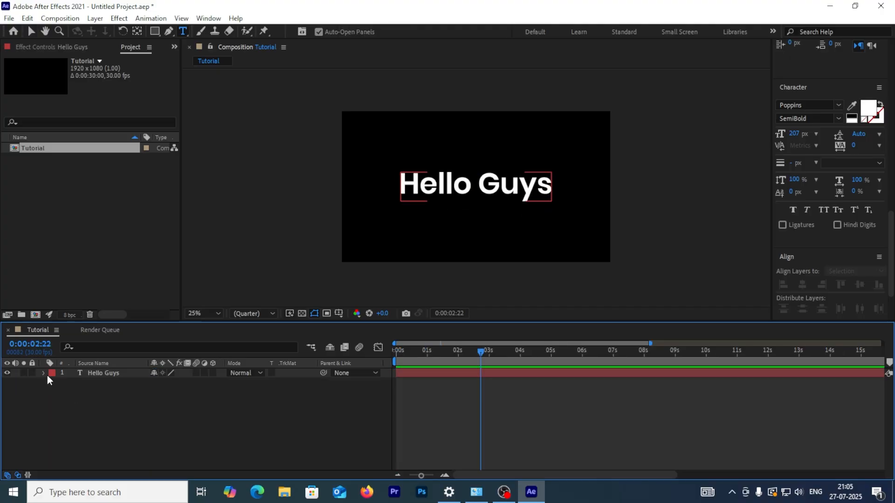
Step: Add a text animator with Position, Opacity and Tracking properties to the plain Hello Guys layer
{"action": "left_click", "coordinate": [43, 373]}
{"action": "left_click", "coordinate": [218, 383]}
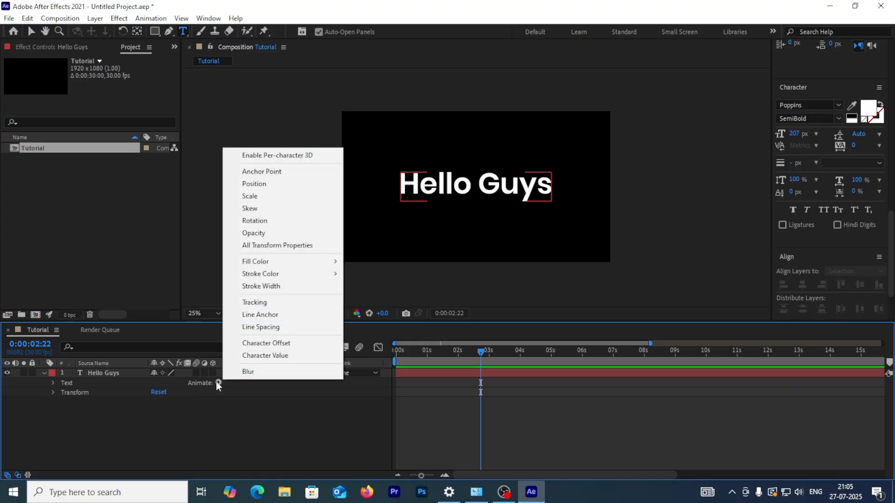
{"action": "left_click", "coordinate": [290, 184]}
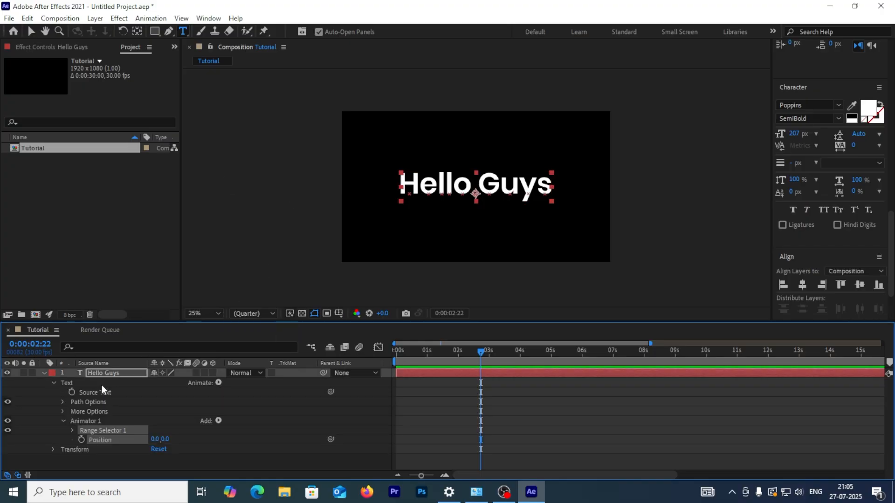
{"action": "left_click", "coordinate": [218, 420]}
{"action": "mouse_move", "coordinate": [239, 423]}
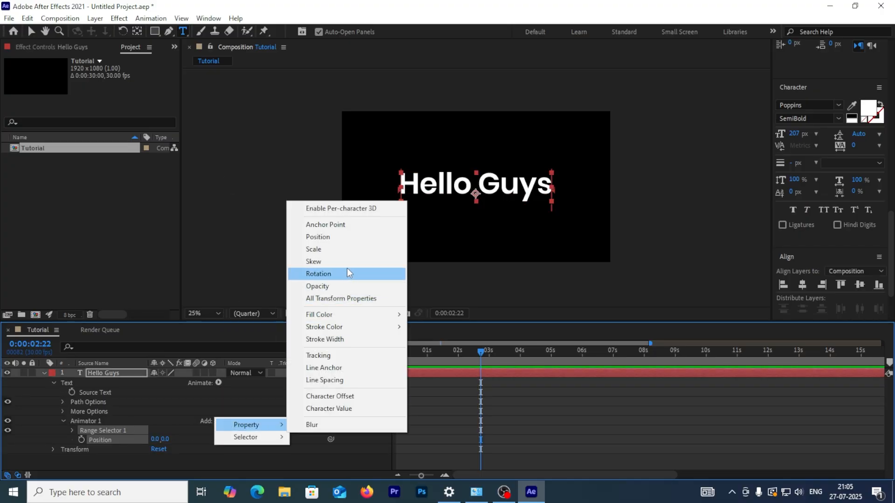
{"action": "left_click", "coordinate": [343, 287]}
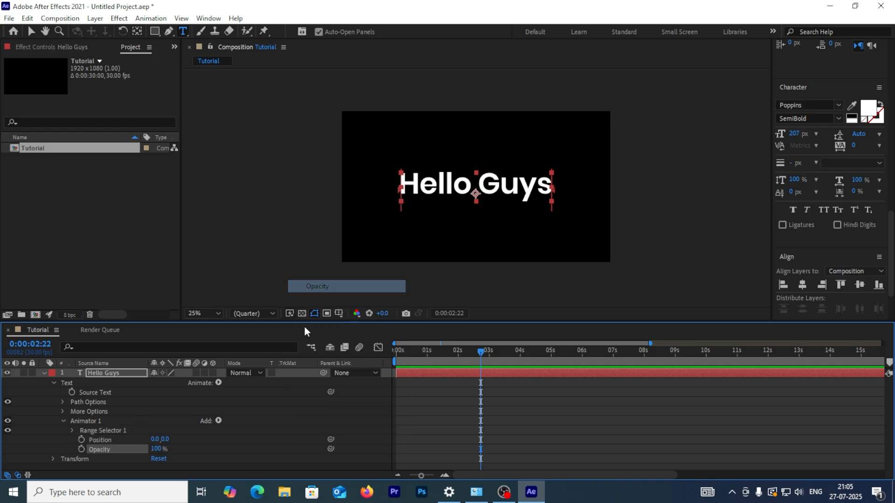
{"action": "left_click", "coordinate": [218, 420]}
{"action": "mouse_move", "coordinate": [233, 424]}
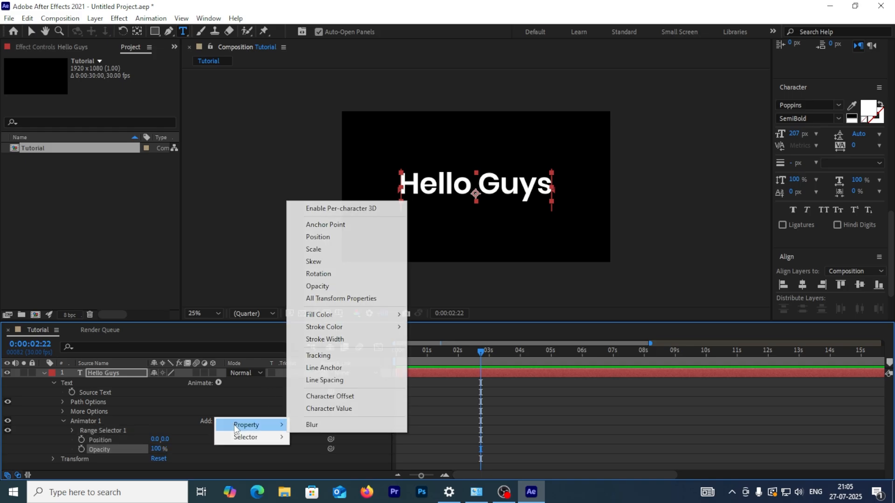
{"action": "left_click", "coordinate": [385, 358]}
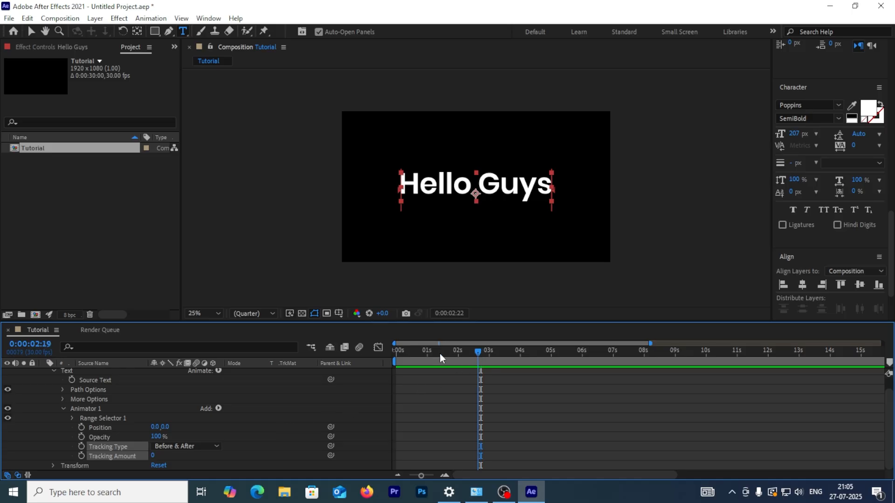
Step: At the first frame, set the animator's Position to 0, 150, Tracking Amount to -101 and Opacity to 0%
{"action": "key", "text": "Home"}
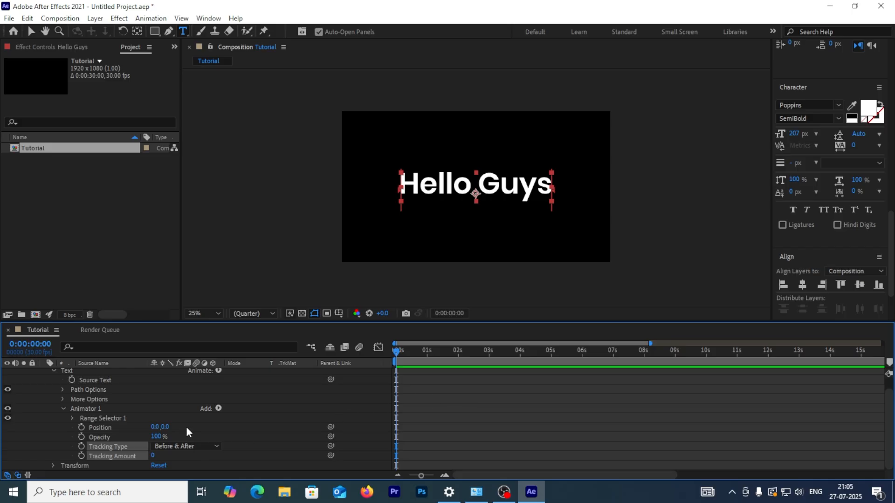
{"action": "type", "text": "150"}
{"action": "left_click", "coordinate": [216, 419]}
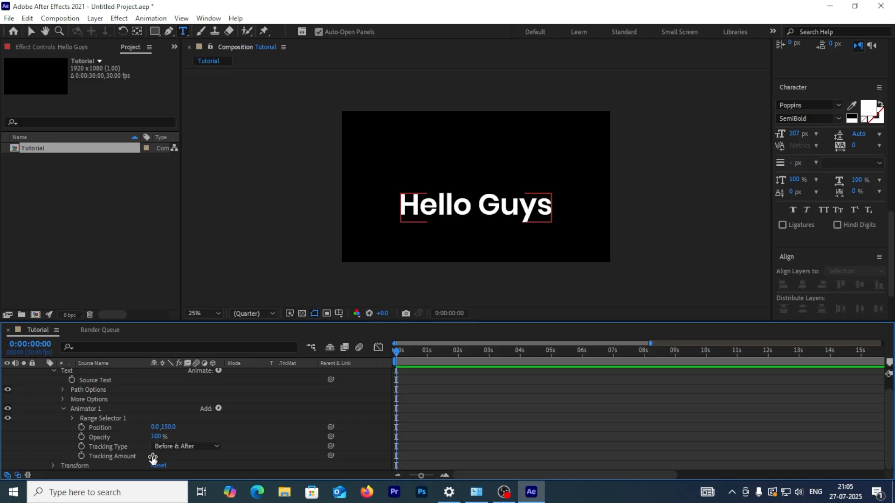
{"action": "left_click_drag", "start_coordinate": [152, 458], "coordinate": [108, 469]}
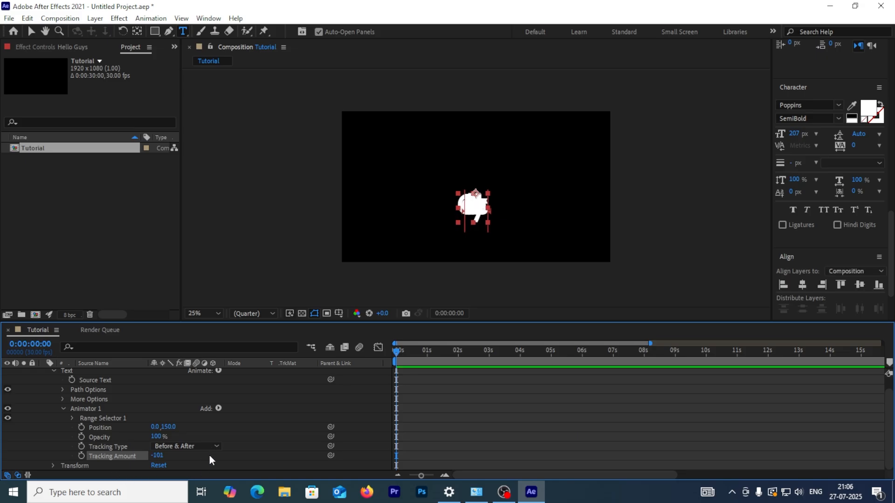
{"action": "left_click", "coordinate": [157, 436]}
{"action": "type", "text": "0"}
{"action": "key", "text": "Return"}
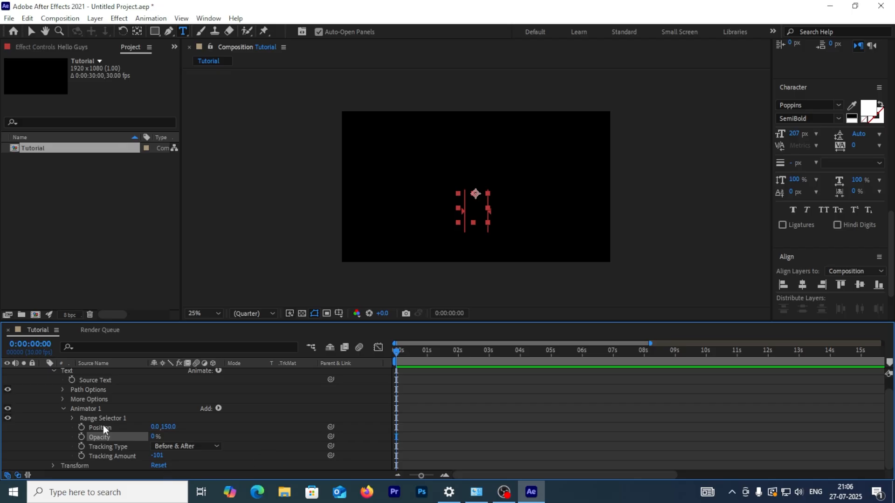
Step: Keyframe the Range Selector's Start at 0% at 0:00:00:00 and at 100% at 0:00:01:25
{"action": "left_click", "coordinate": [72, 417]}
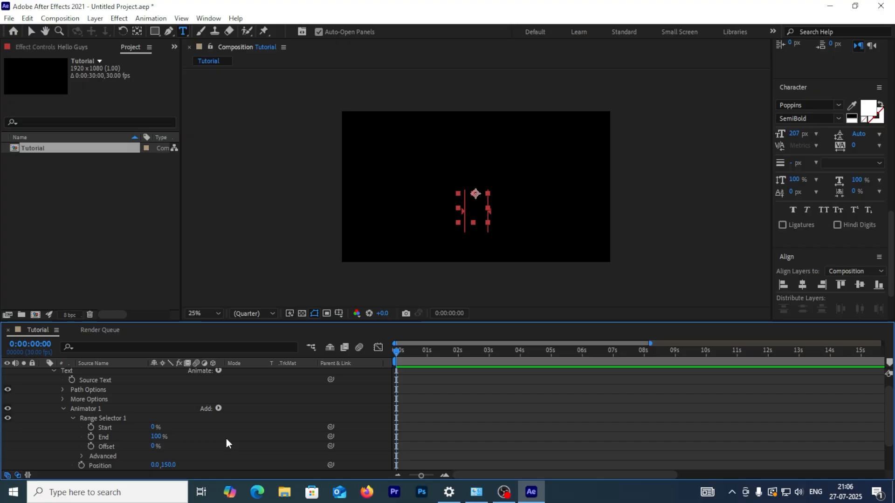
{"action": "left_click", "coordinate": [92, 428]}
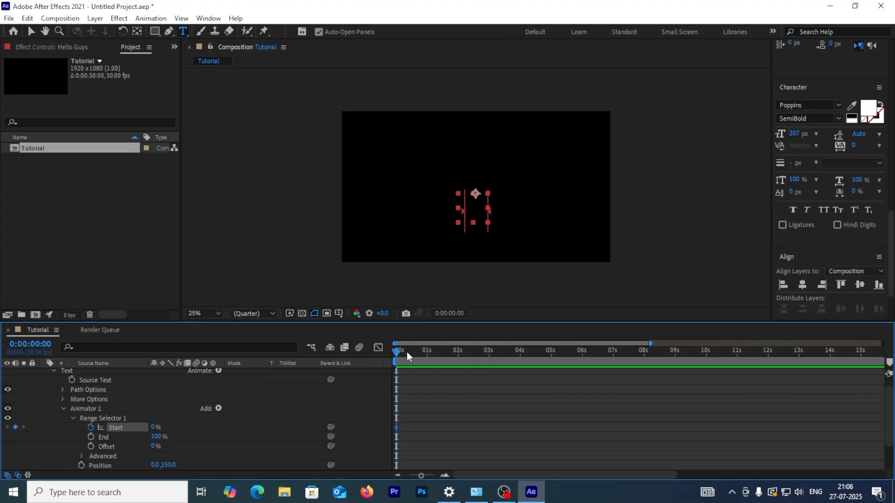
{"action": "left_click_drag", "start_coordinate": [443, 356], "coordinate": [453, 360]}
{"action": "left_click_drag", "start_coordinate": [156, 428], "coordinate": [261, 426]}
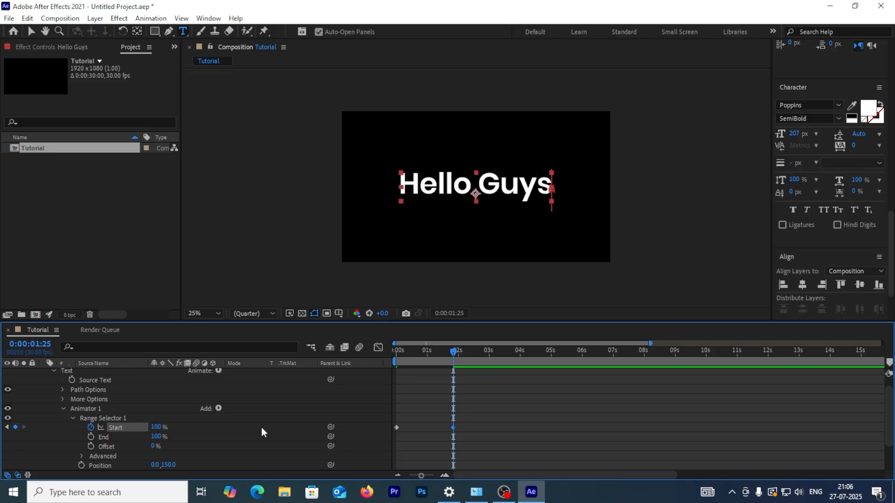
Step: Apply Easy Ease to both Start keyframes of the Range Selector
{"action": "left_click_drag", "start_coordinate": [473, 443], "coordinate": [451, 431]}
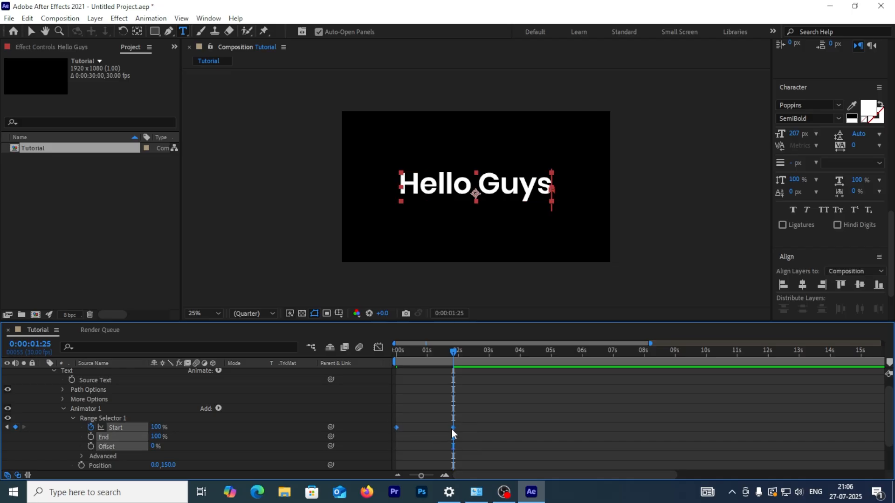
{"action": "right_click", "coordinate": [451, 428]}
{"action": "mouse_move", "coordinate": [463, 423]}
{"action": "left_click", "coordinate": [605, 346]}
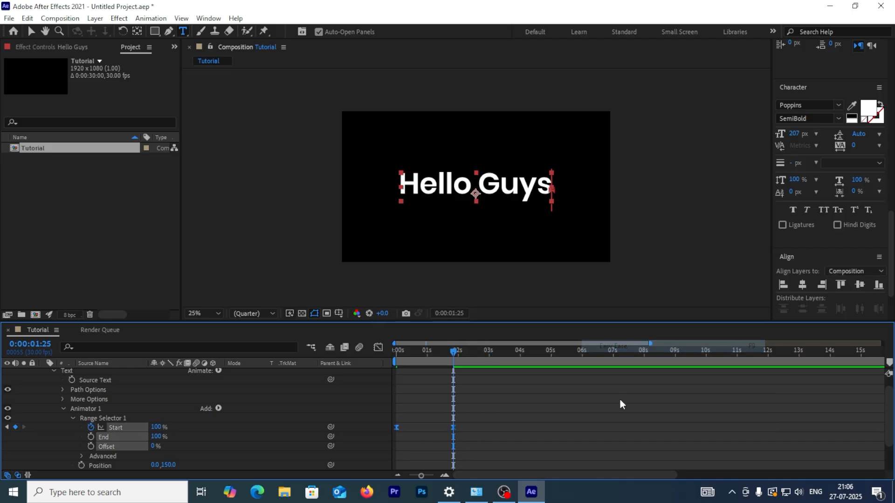
Step: Reshape the Start speed graph into a sharp central peak by extending both keyframes' influence toward the middle, then leave the Graph Editor
{"action": "left_click", "coordinate": [376, 348]}
{"action": "right_click", "coordinate": [491, 398]}
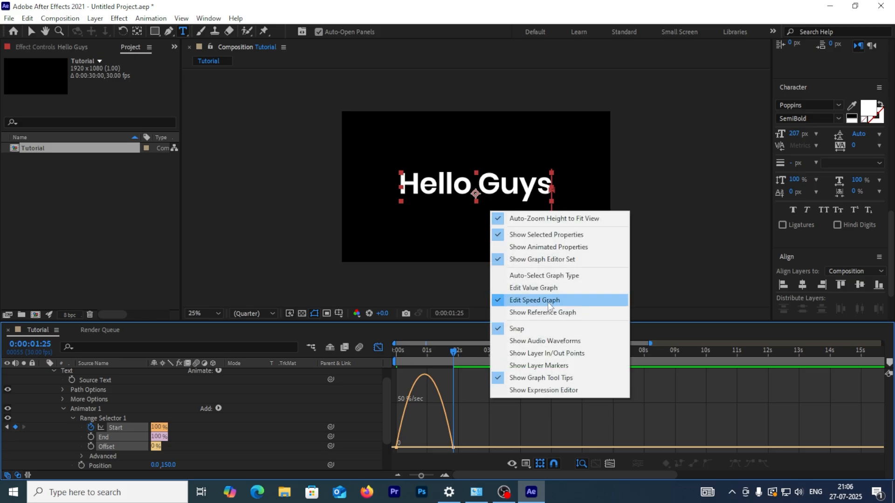
{"action": "left_click", "coordinate": [440, 396]}
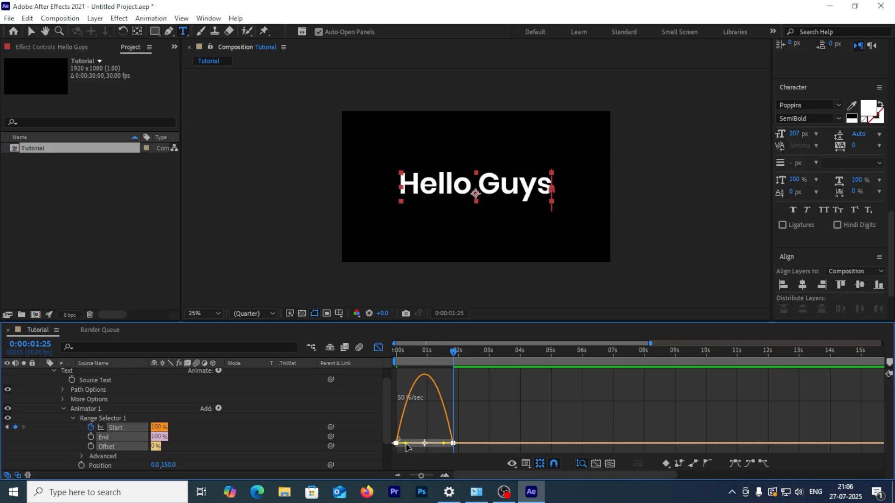
{"action": "left_click_drag", "start_coordinate": [406, 446], "coordinate": [420, 446]}
{"action": "left_click_drag", "start_coordinate": [445, 448], "coordinate": [430, 446]}
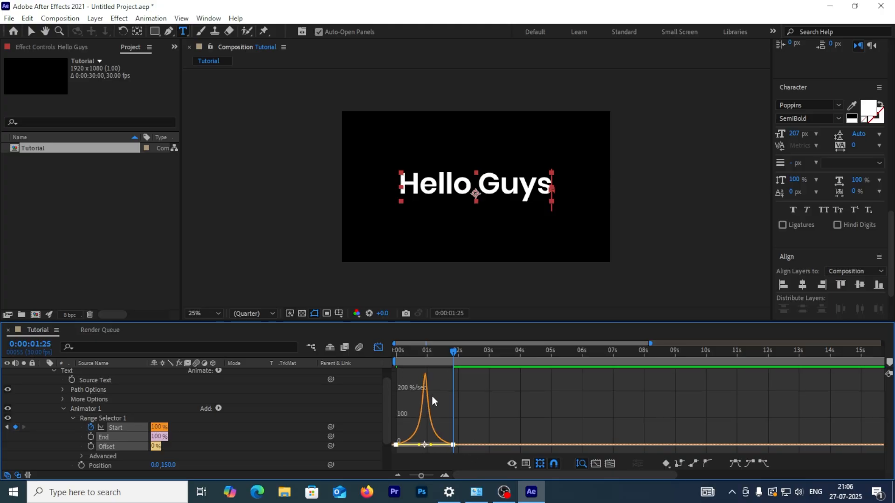
{"action": "left_click", "coordinate": [378, 347]}
Step: Preview the eased tracking animation from the first frame and stop playback
{"action": "left_click_drag", "start_coordinate": [454, 353], "coordinate": [396, 353]}
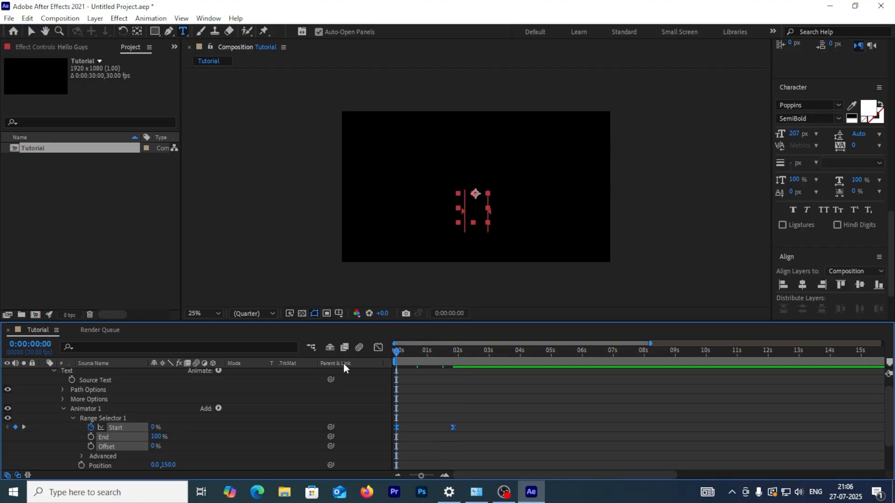
{"action": "key", "text": "space"}
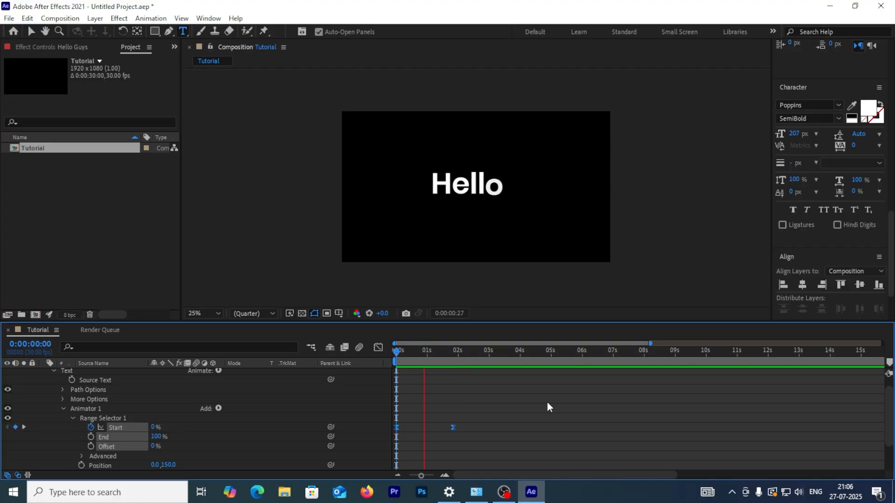
{"action": "left_click", "coordinate": [487, 431]}
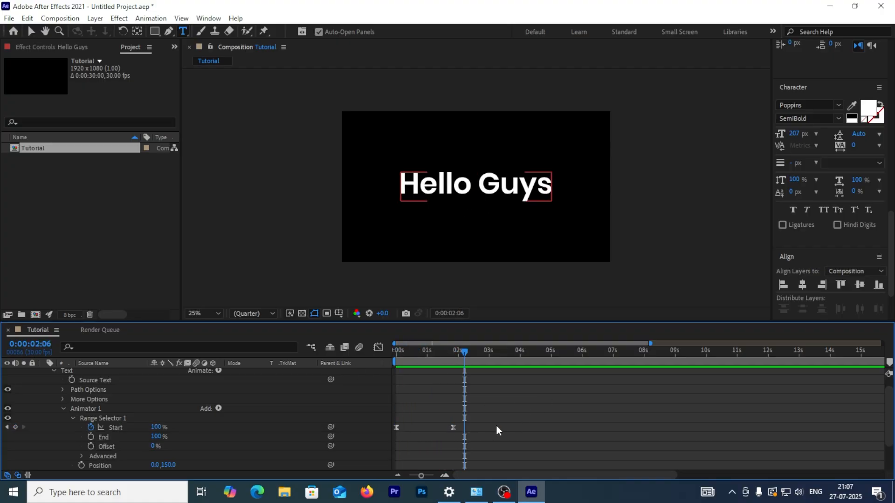
Step: Move the ending Start keyframe earlier to about 1.1 seconds and preview from the first frame
{"action": "left_click_drag", "start_coordinate": [452, 428], "coordinate": [430, 427]}
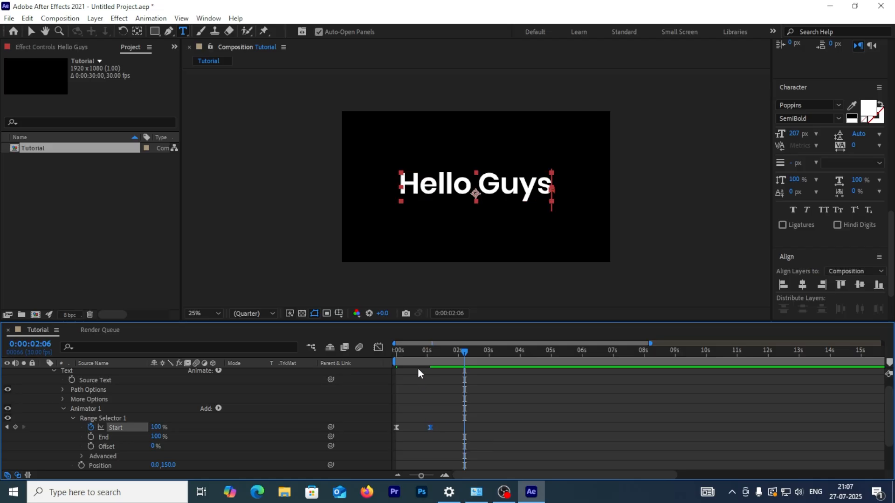
{"action": "left_click", "coordinate": [397, 353]}
{"action": "key", "text": "Home"}
{"action": "key", "text": "space"}
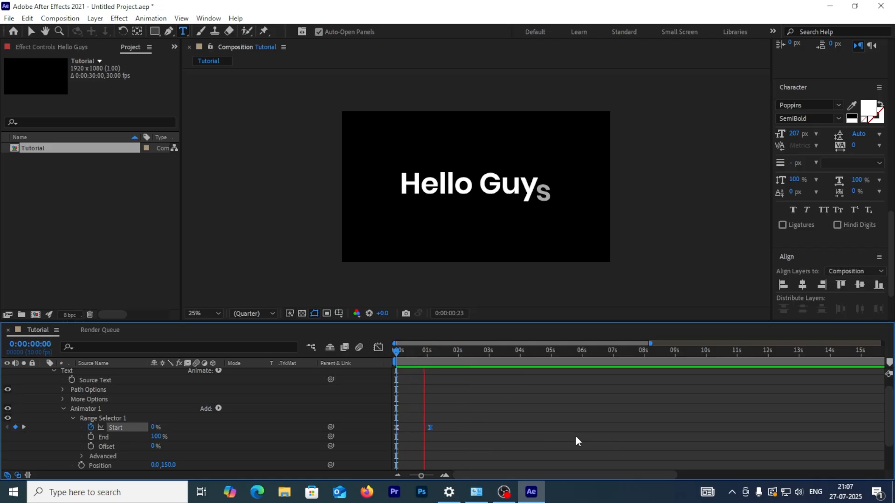
{"action": "key", "text": "space"}
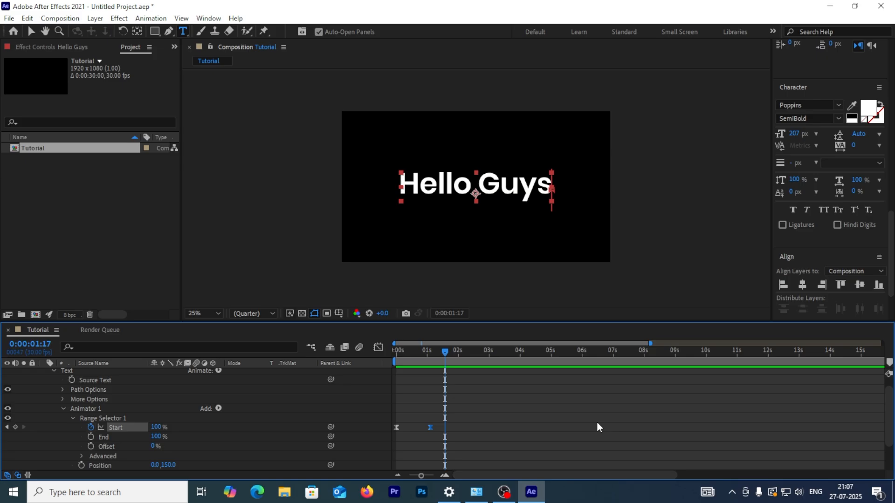
Step: Move the ending Start keyframe to about 0.6 seconds and replay the animation from the first frame
{"action": "key", "text": "space"}
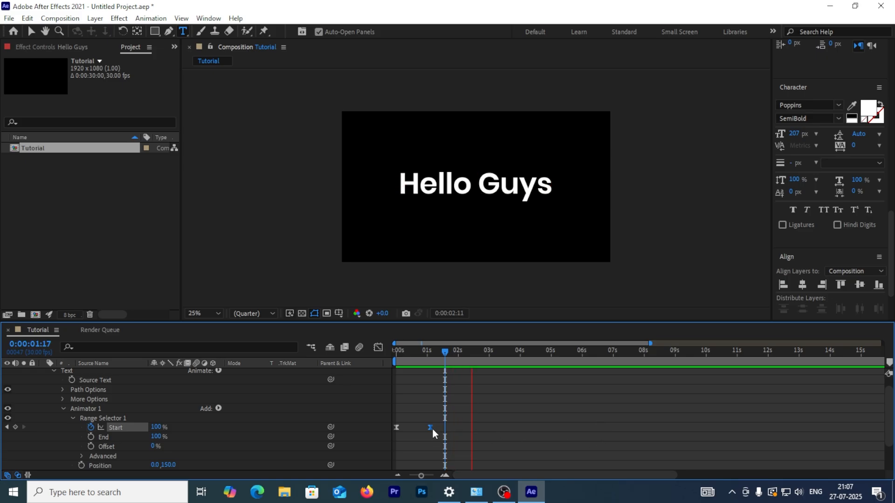
{"action": "left_click_drag", "start_coordinate": [424, 428], "coordinate": [414, 427]}
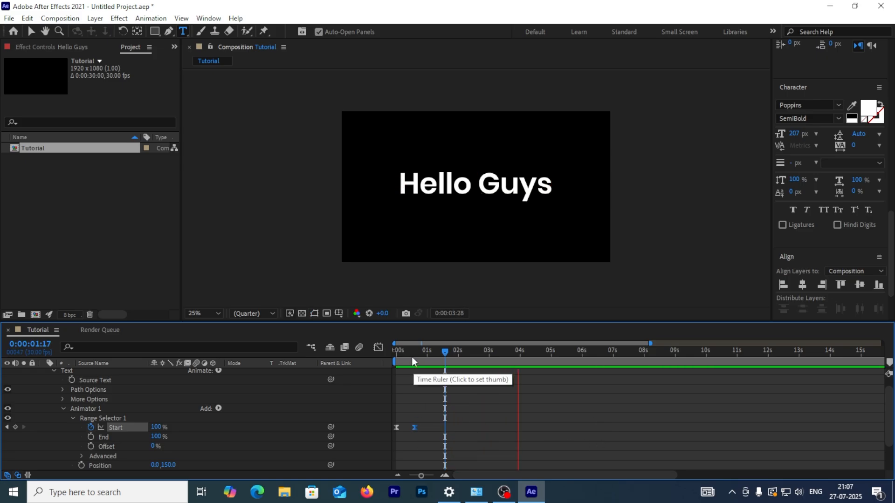
{"action": "key", "text": "space"}
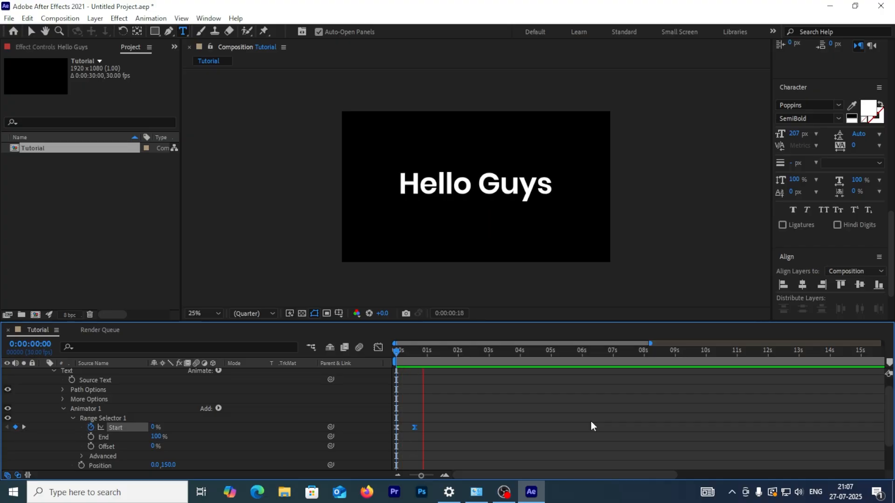
{"action": "key", "text": "space"}
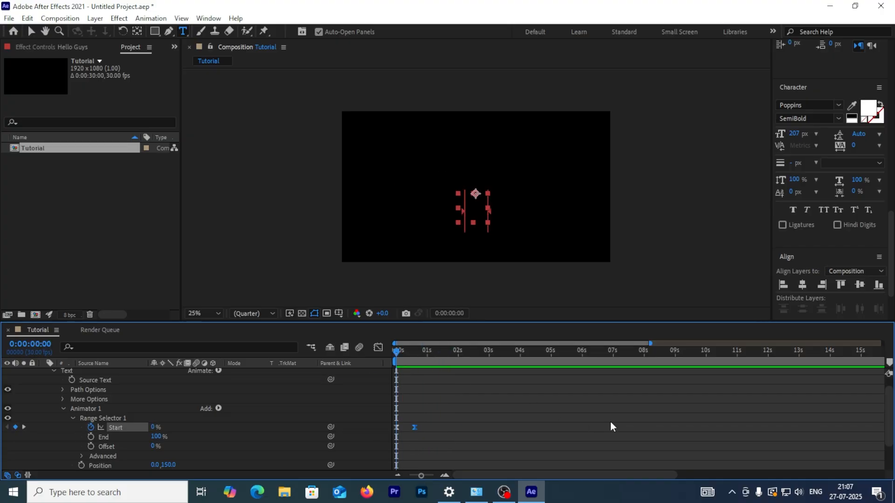
{"action": "key", "text": "space"}
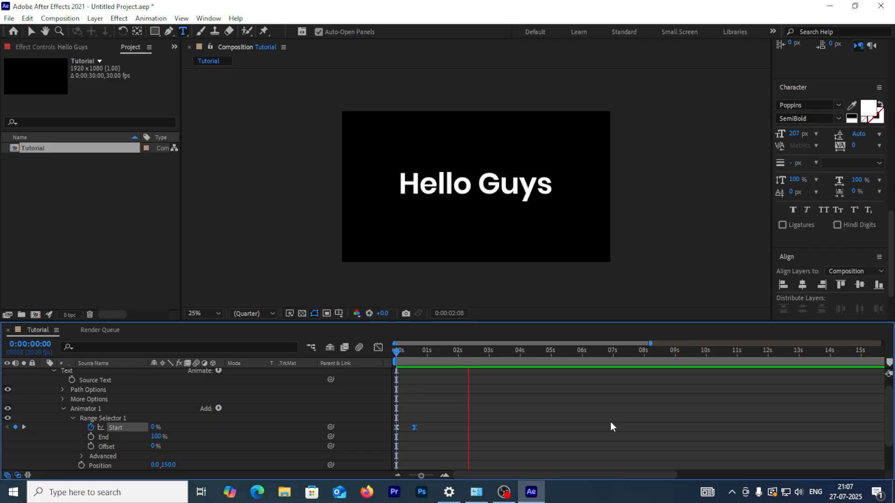
{"action": "key", "text": "space"}
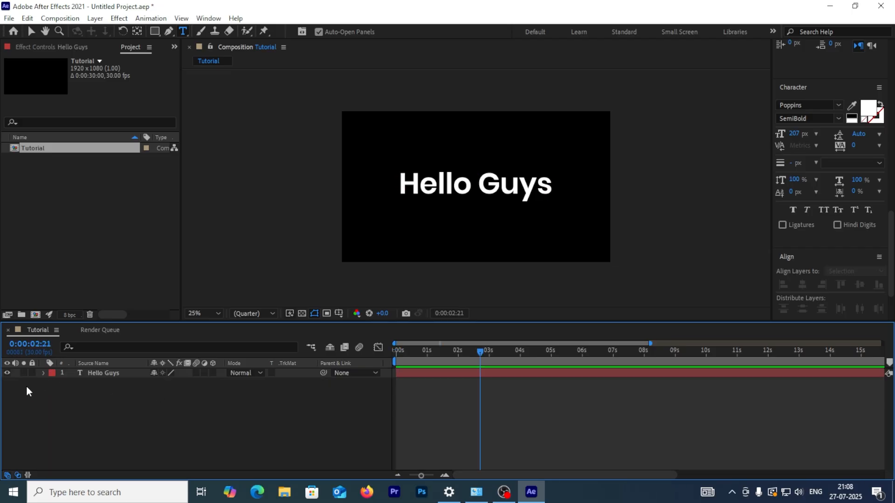
Step: Add a text animator with Blur and Opacity properties to the Hello Guys layer
{"action": "left_click", "coordinate": [43, 372]}
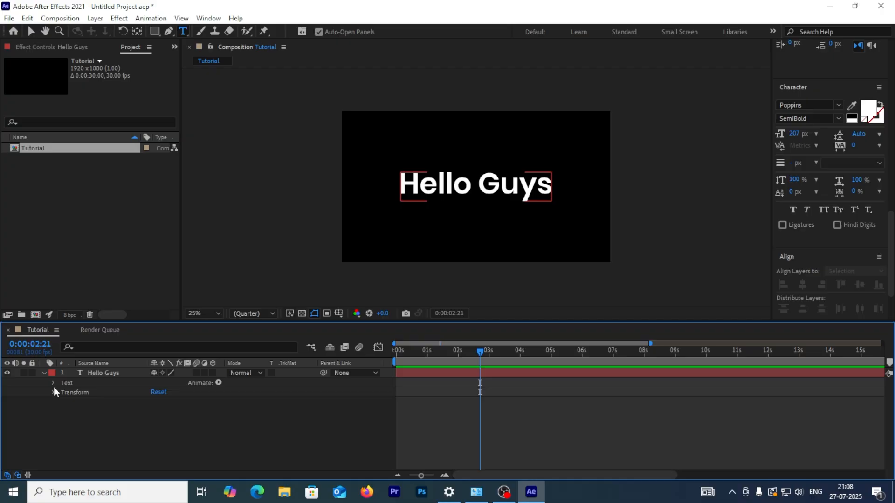
{"action": "left_click", "coordinate": [218, 382]}
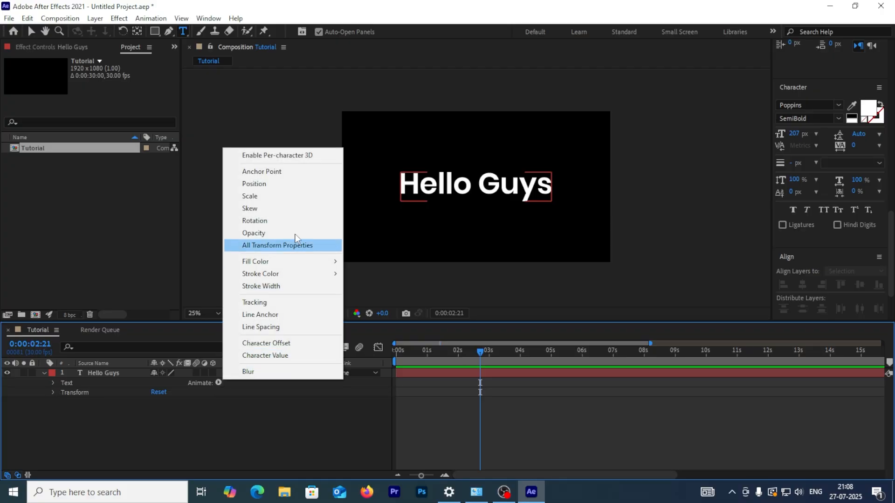
{"action": "left_click", "coordinate": [251, 374]}
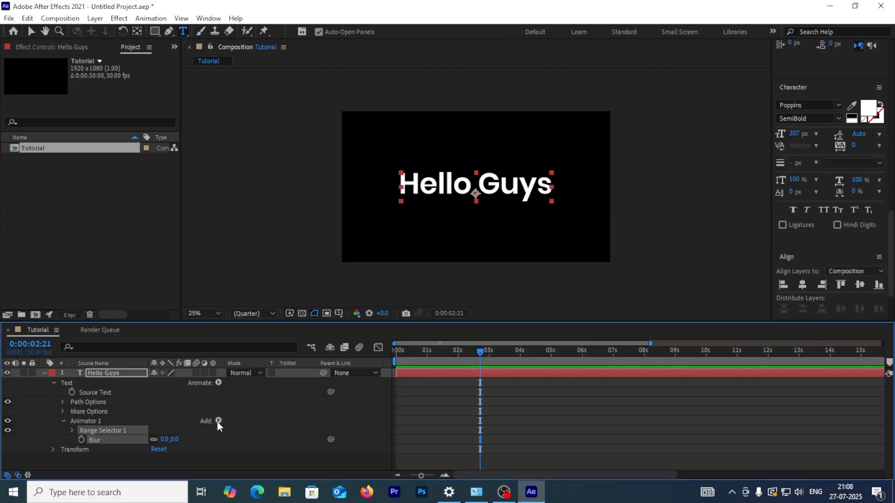
{"action": "left_click", "coordinate": [217, 421]}
{"action": "mouse_move", "coordinate": [224, 424]}
{"action": "left_click", "coordinate": [341, 288]}
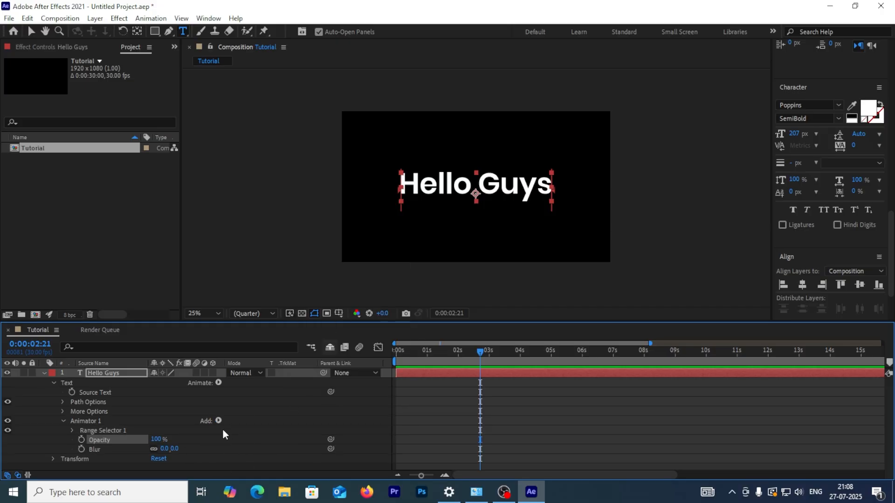
Step: Set the text animator's Blur to 150 and its Opacity to 0%
{"action": "left_click_drag", "start_coordinate": [171, 449], "coordinate": [263, 450]}
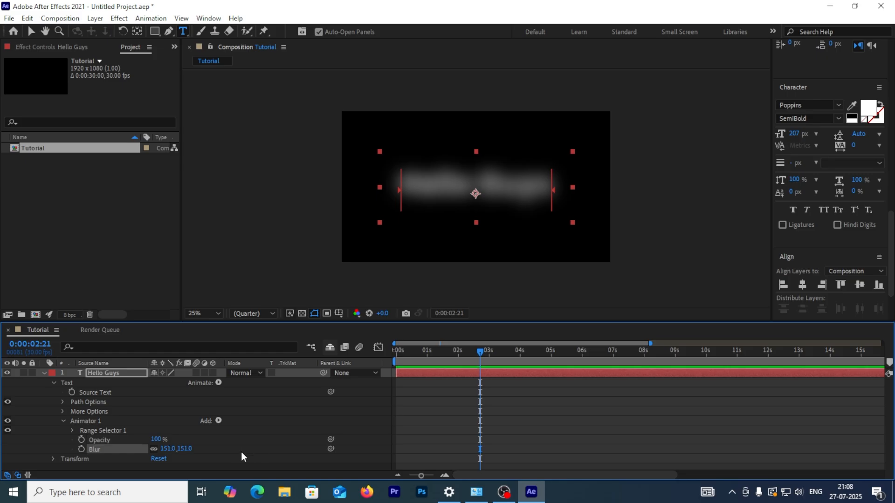
{"action": "left_click", "coordinate": [189, 449]}
{"action": "type", "text": "150"}
{"action": "key", "text": "Return"}
{"action": "type", "text": "0"}
{"action": "key", "text": "Return"}
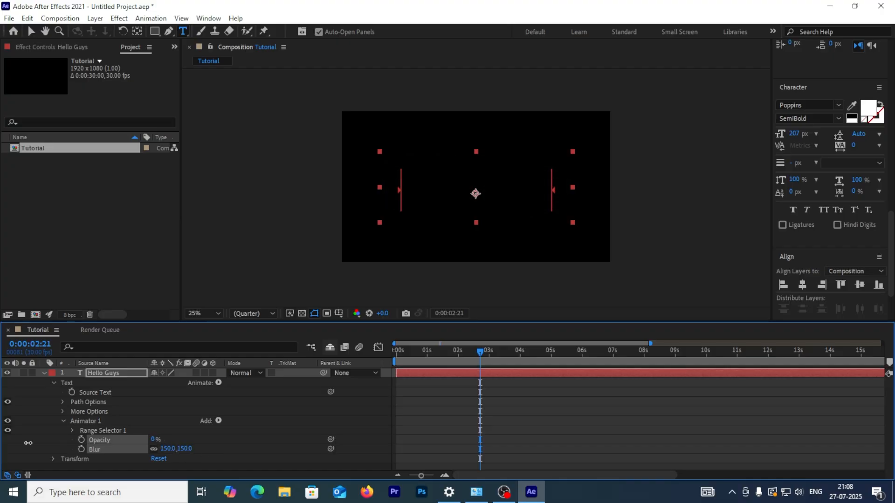
Step: Keyframe the Range Selector's Offset from -100% at the first frame to 100% at 1 second
{"action": "left_click", "coordinate": [71, 429]}
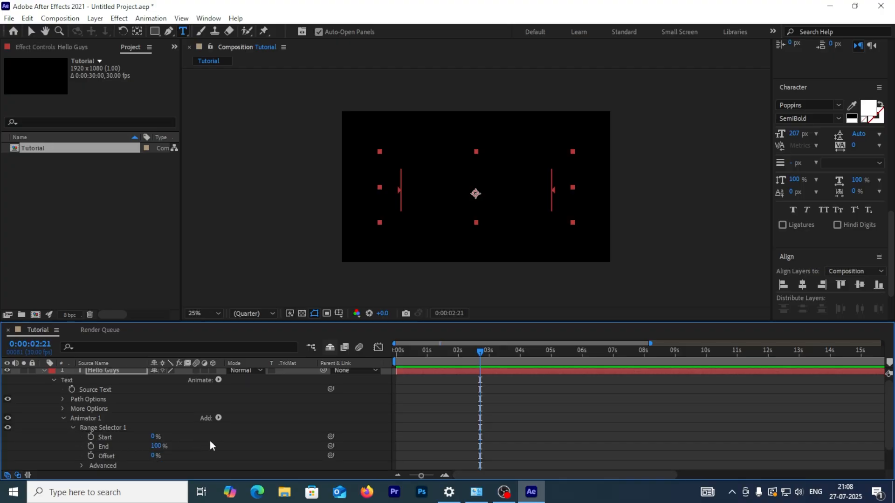
{"action": "left_click_drag", "start_coordinate": [464, 349], "coordinate": [342, 351]}
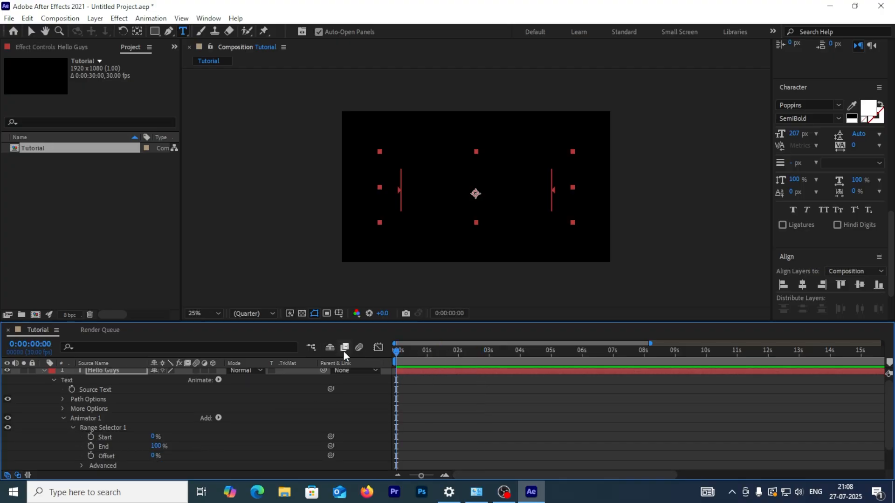
{"action": "left_click", "coordinate": [91, 456]}
{"action": "left_click", "coordinate": [148, 457]}
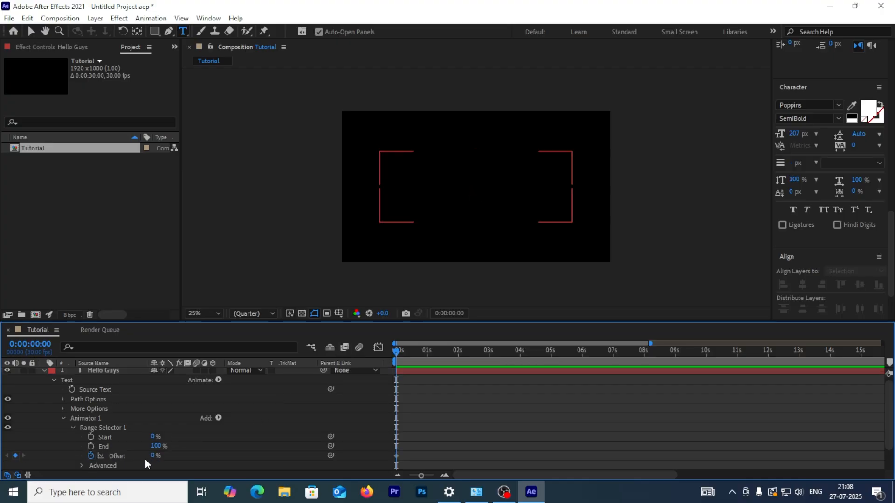
{"action": "left_click_drag", "start_coordinate": [153, 458], "coordinate": [106, 457]}
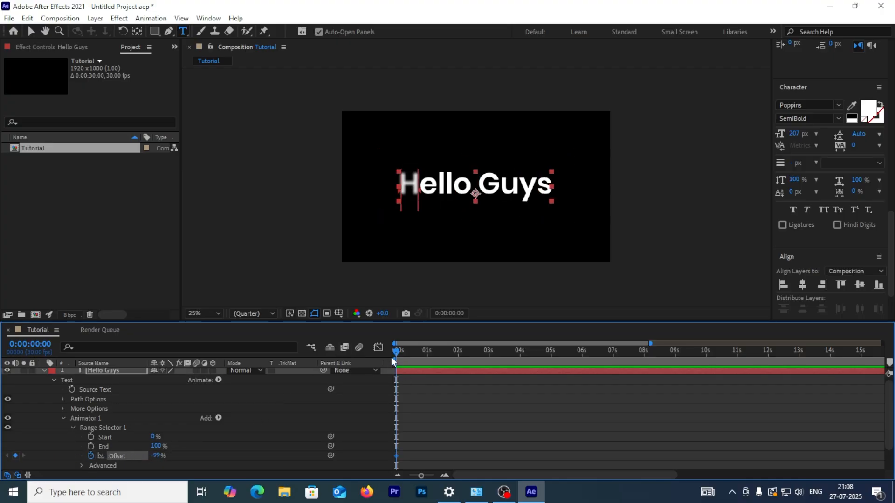
{"action": "left_click_drag", "start_coordinate": [397, 352], "coordinate": [428, 356]}
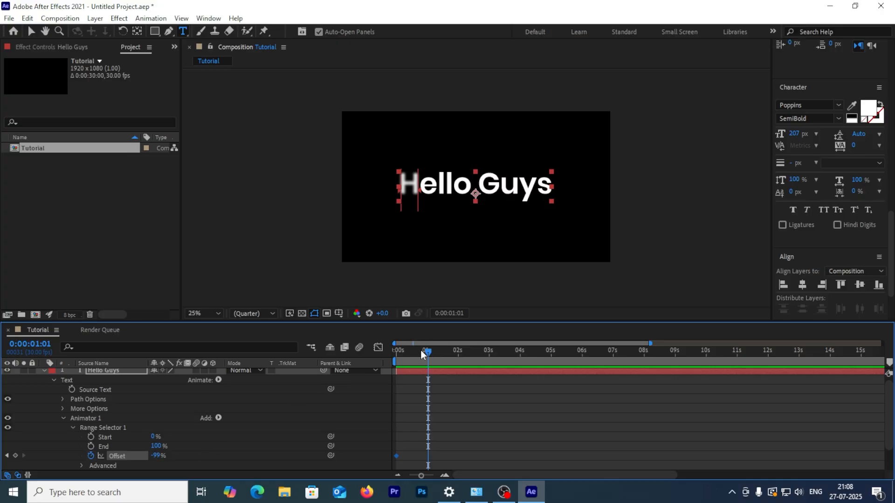
{"action": "left_click_drag", "start_coordinate": [420, 353], "coordinate": [396, 354]}
{"action": "left_click_drag", "start_coordinate": [157, 458], "coordinate": [150, 458]}
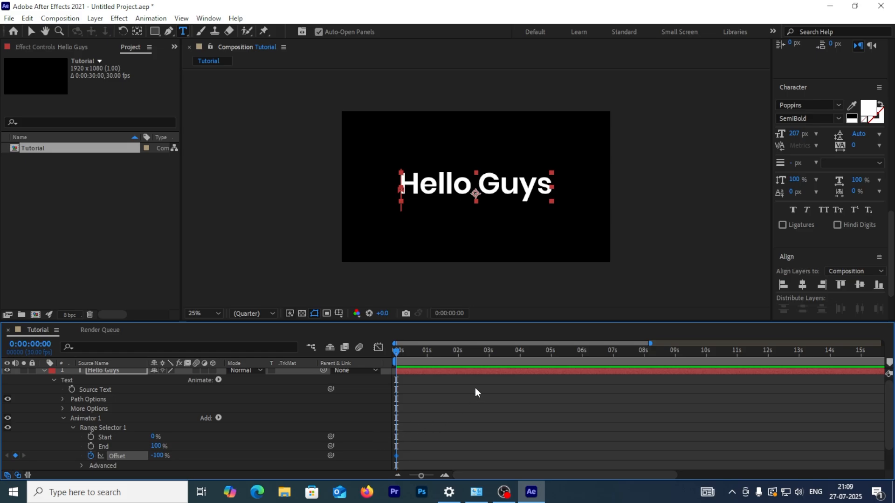
{"action": "left_click_drag", "start_coordinate": [397, 354], "coordinate": [427, 359]}
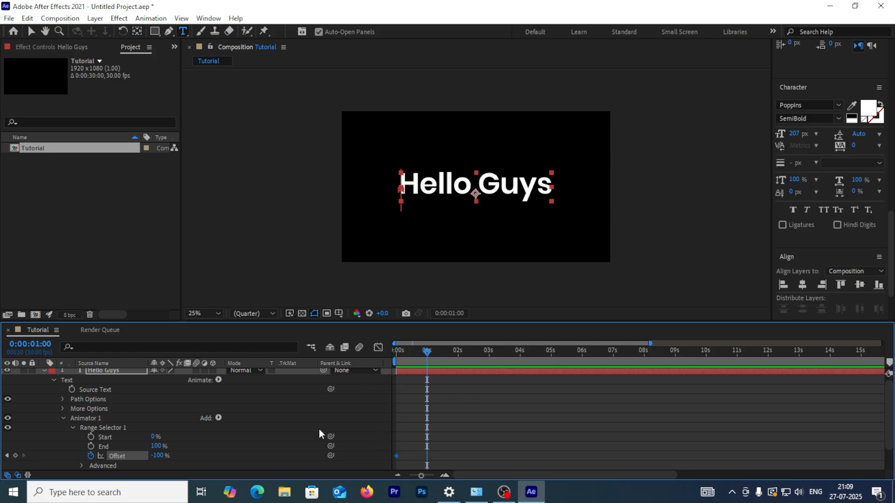
{"action": "left_click_drag", "start_coordinate": [165, 459], "coordinate": [299, 454]}
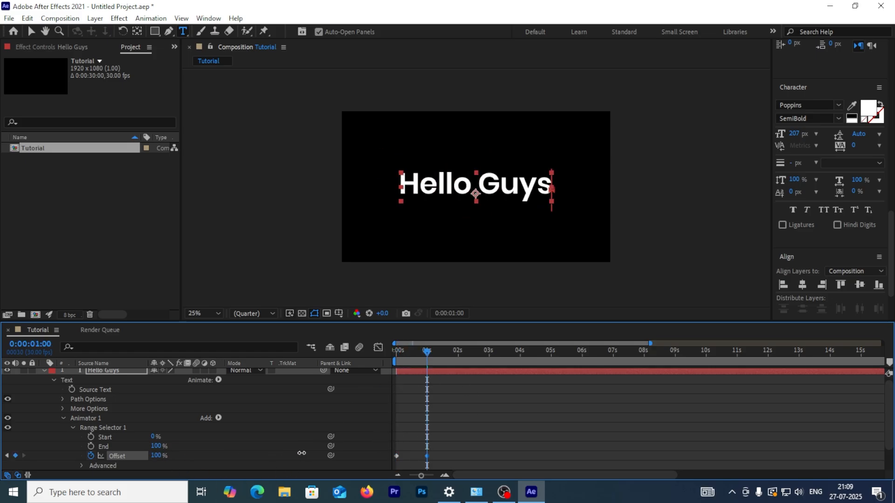
Step: In the Range Selector's advanced options, set the Shape to Ramp Up and Ease Low to -50%
{"action": "left_click", "coordinate": [83, 465]}
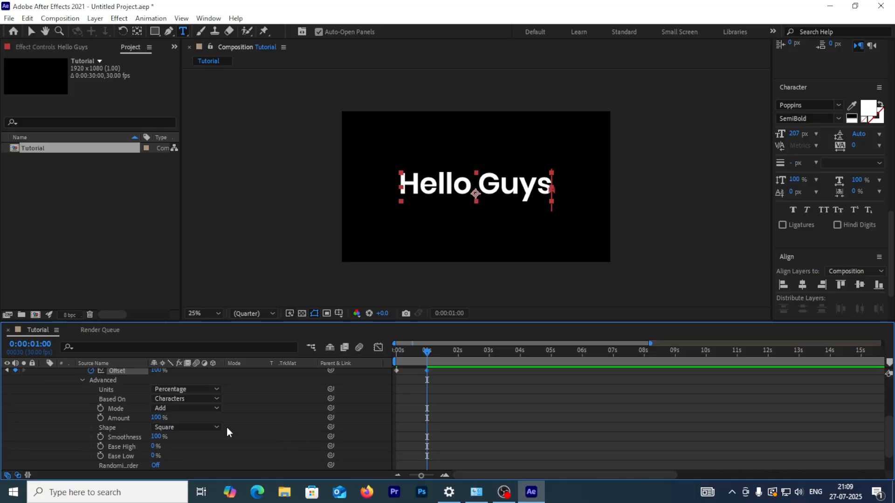
{"action": "left_click", "coordinate": [213, 426]}
{"action": "left_click", "coordinate": [210, 369]}
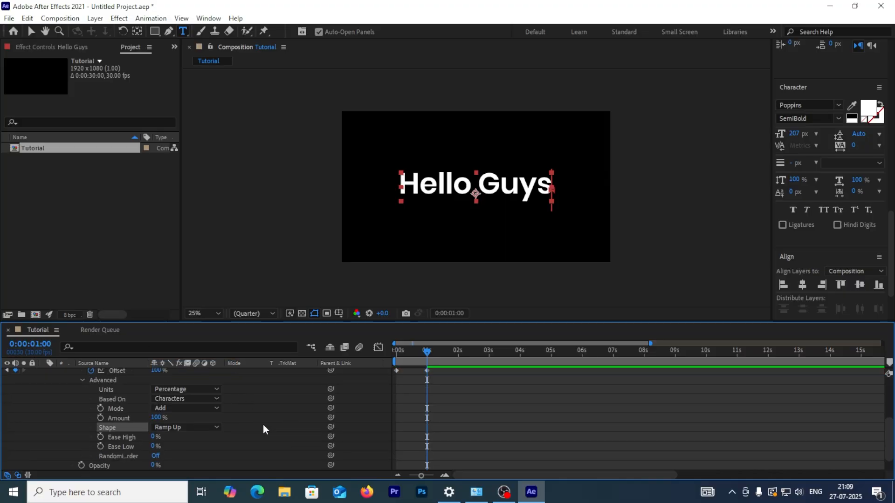
{"action": "left_click", "coordinate": [154, 446]}
{"action": "type", "text": "-50"}
{"action": "left_click", "coordinate": [194, 447]}
Step: Preview the blur reveal twice from the first frame, stopping playback each time
{"action": "left_click_drag", "start_coordinate": [427, 354], "coordinate": [291, 355]}
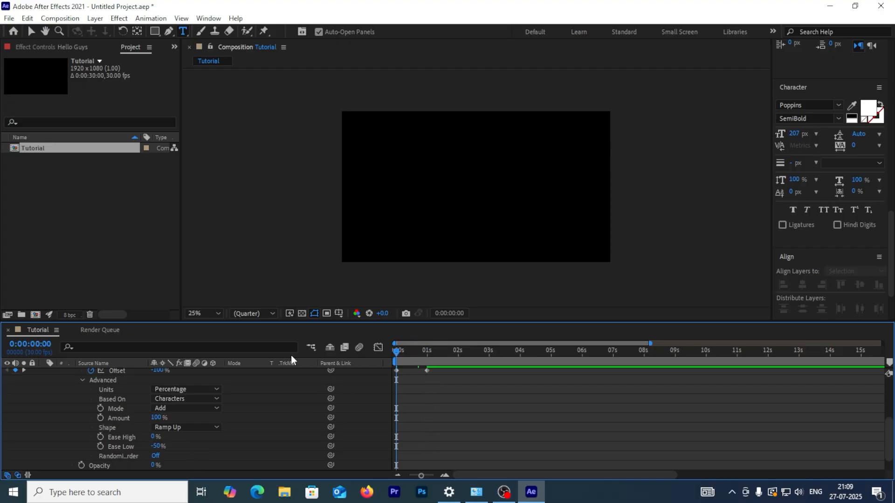
{"action": "key", "text": "space"}
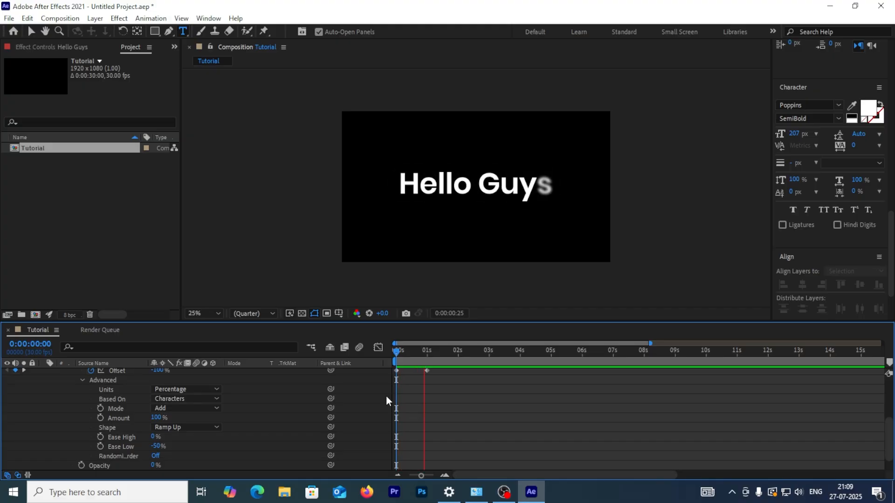
{"action": "key", "text": "space"}
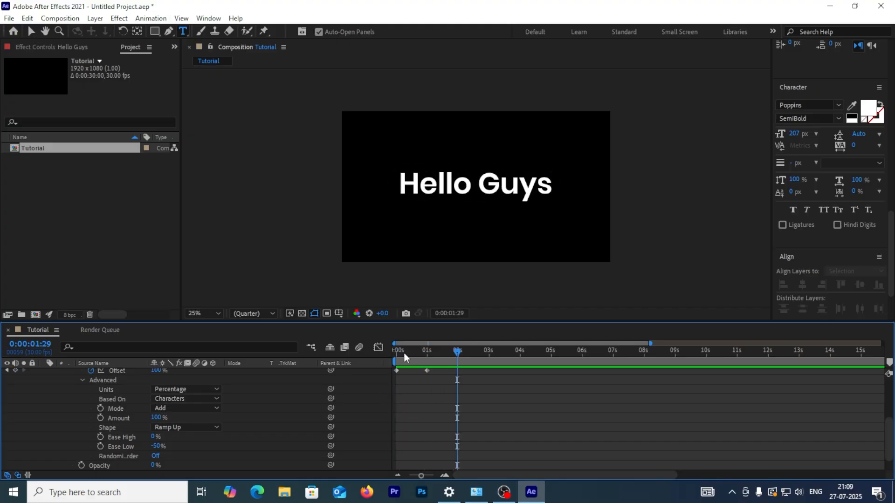
{"action": "left_click_drag", "start_coordinate": [404, 352], "coordinate": [346, 373]}
{"action": "key", "text": "space"}
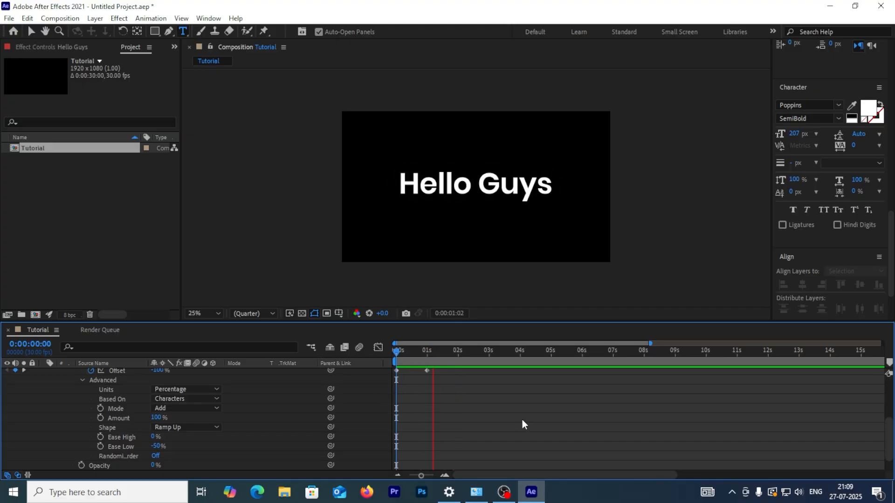
{"action": "key", "text": "space"}
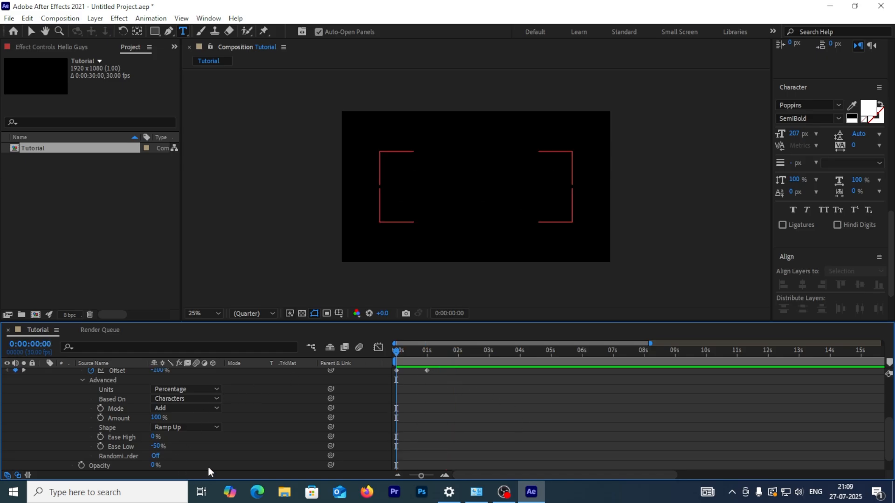
Step: Turn on Randomize Order for the Range Selector and preview the blur reveal from the first frame
{"action": "left_click", "coordinate": [157, 456]}
{"action": "key", "text": "space"}
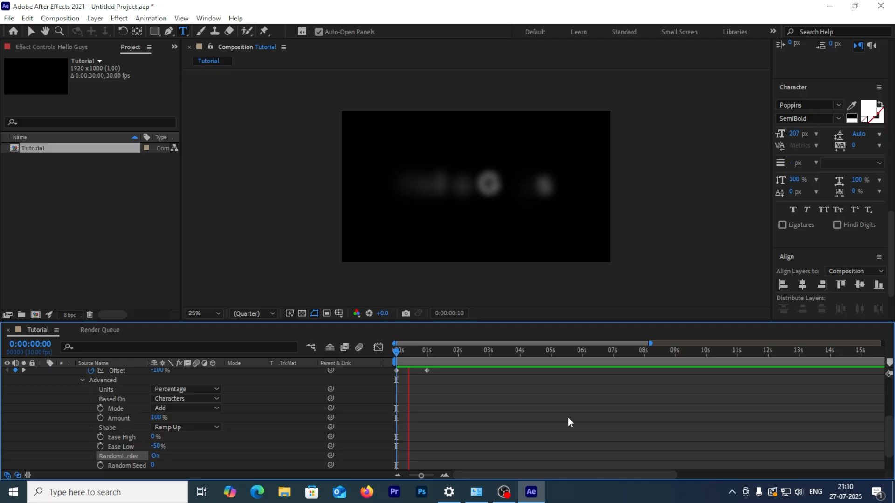
{"action": "key", "text": "space"}
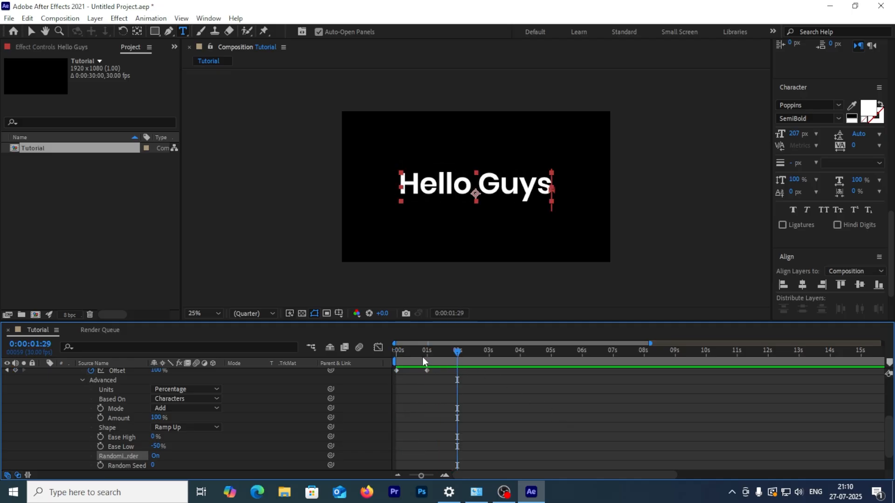
{"action": "key", "text": "space"}
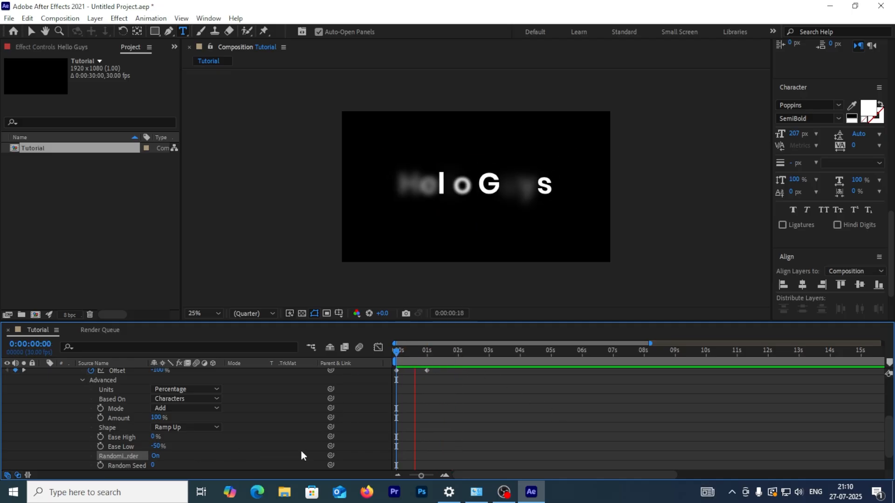
{"action": "key", "text": "space"}
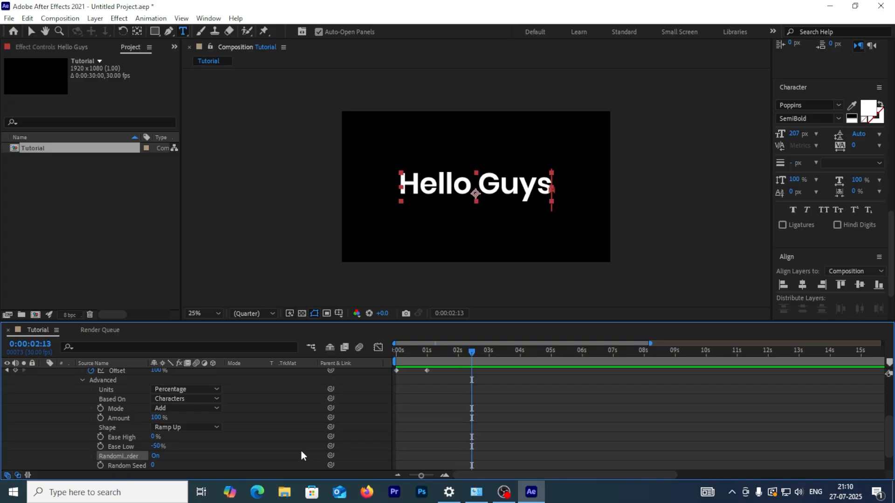